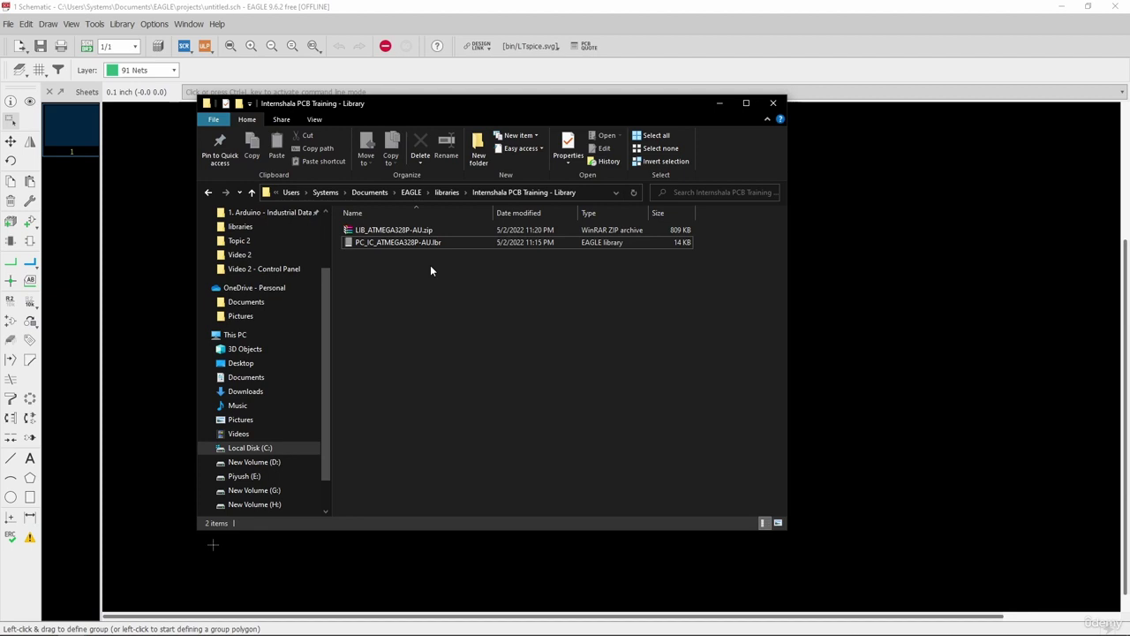
Step: Append -SnapEDA to PC_IC_ATMEGA328P-AU.lbr, renaming it PC_IC_ATMEGA328P-AU-SnapEDA.lbr
left_click(419, 246)
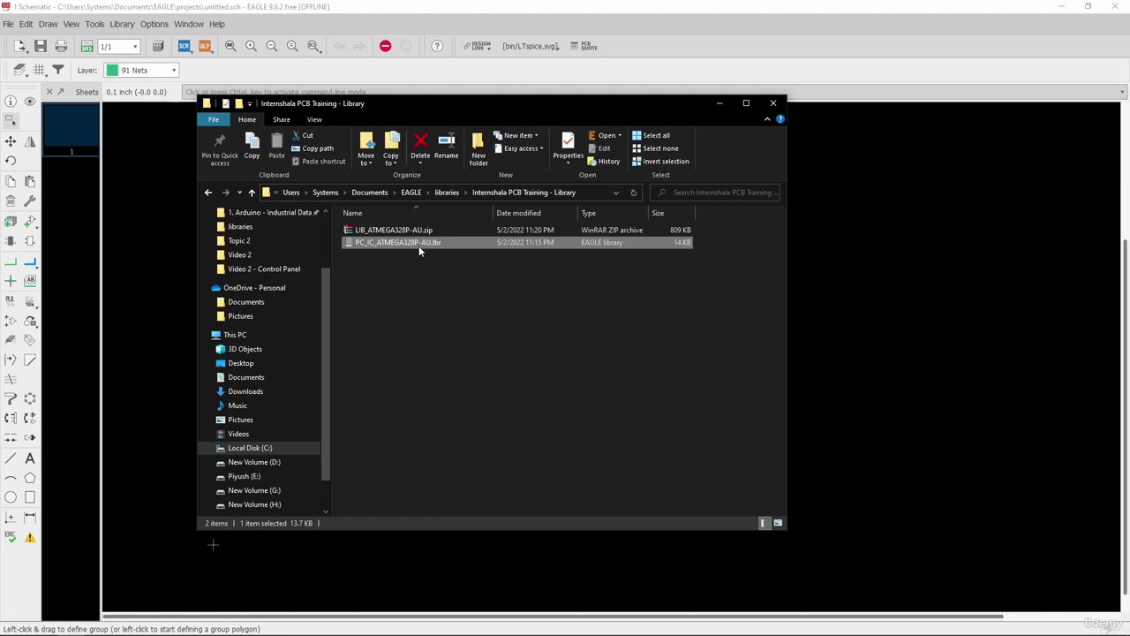
left_click(419, 231)
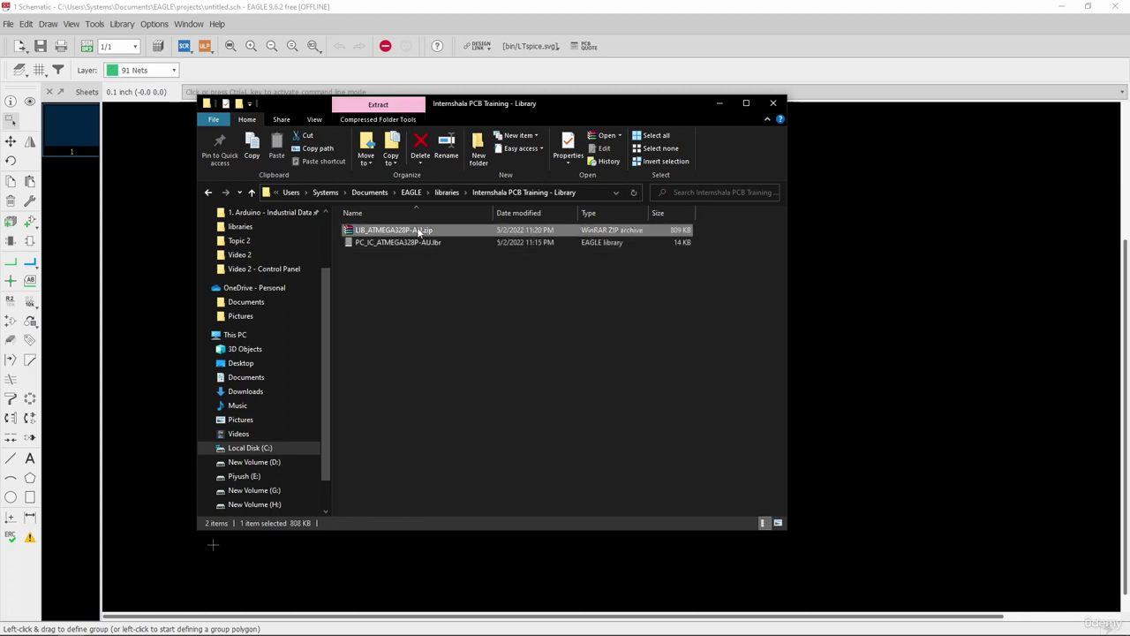
left_click(365, 243)
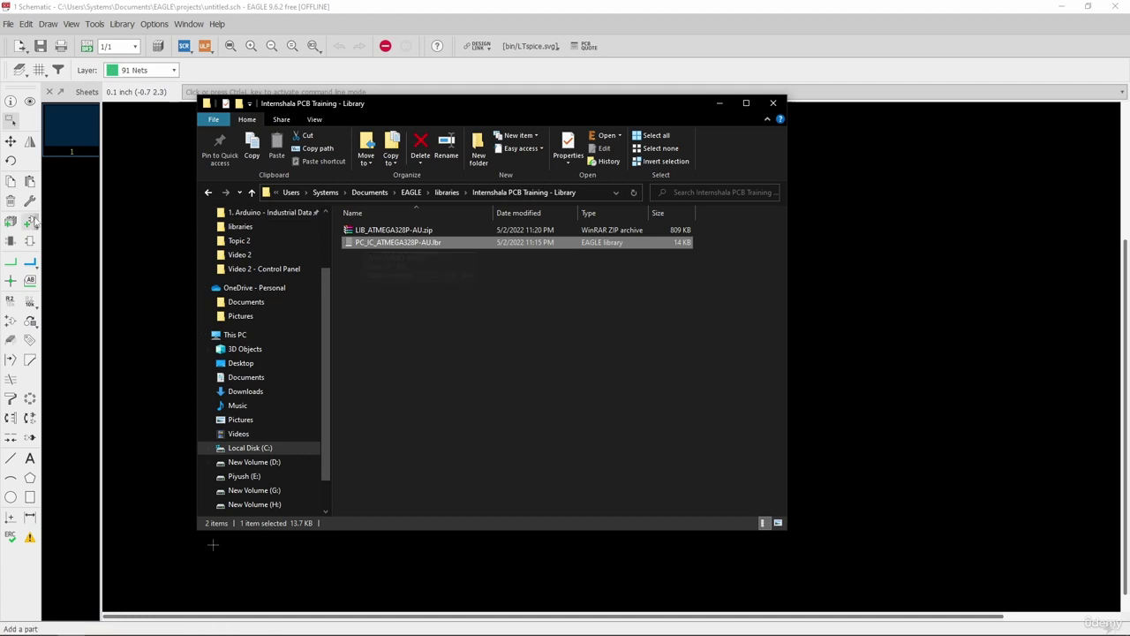
right_click(381, 244)
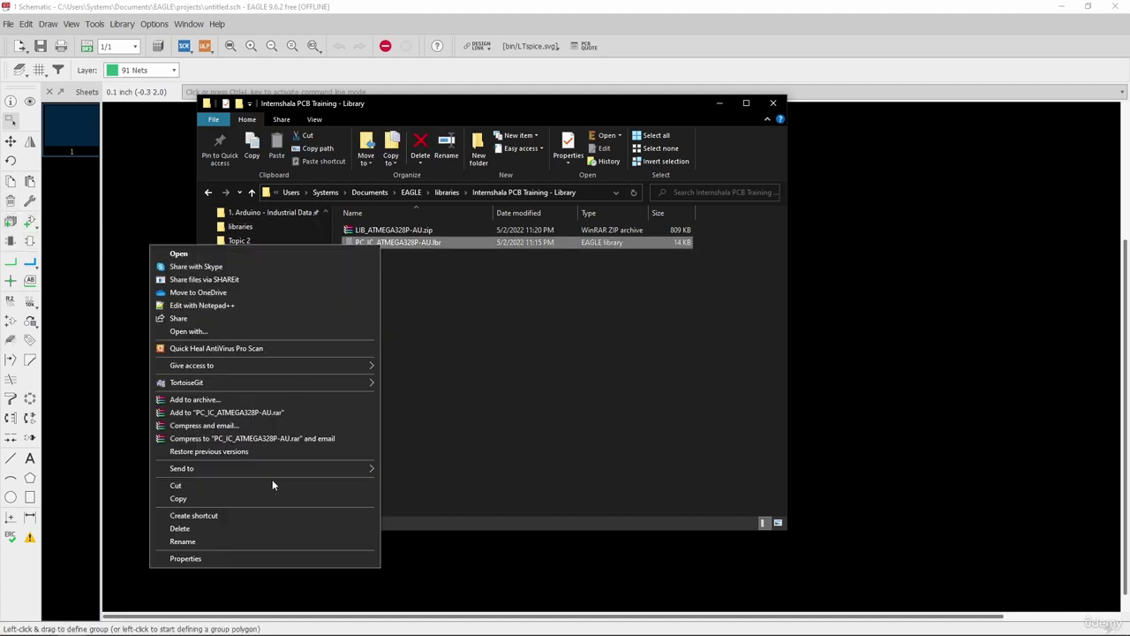
left_click(249, 539)
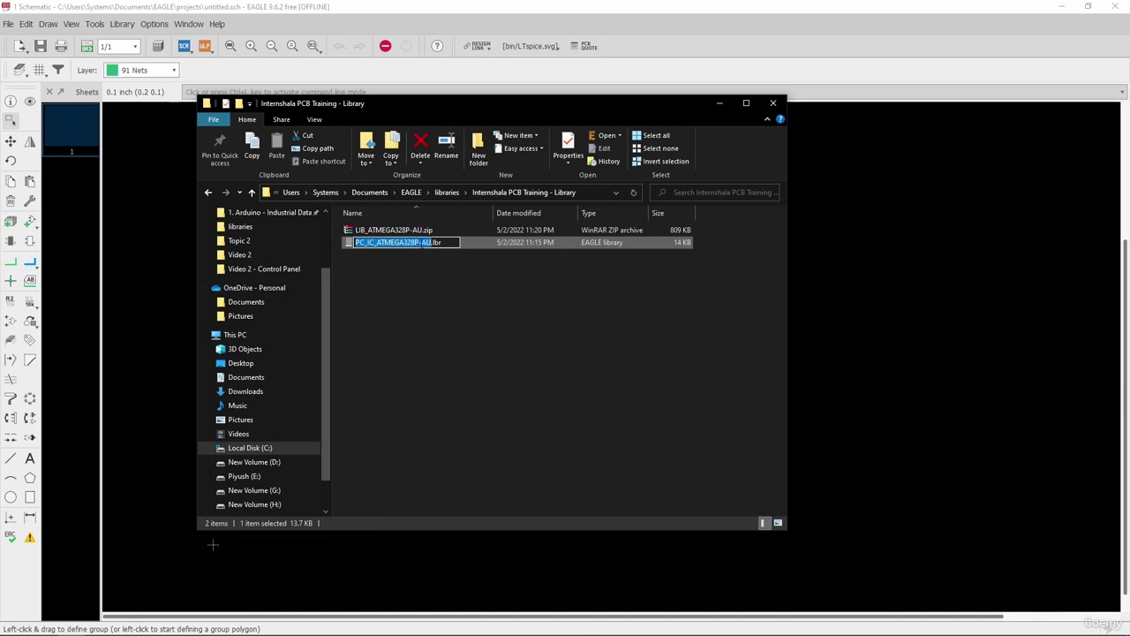
left_click(432, 247)
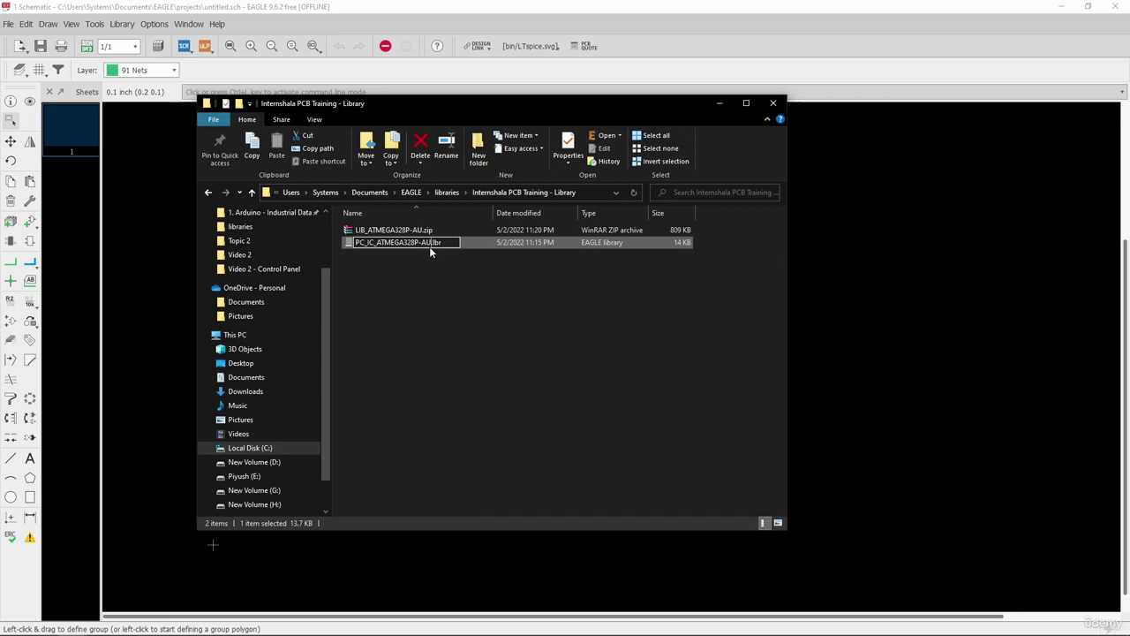
type("-SnapEDA")
key("Return")
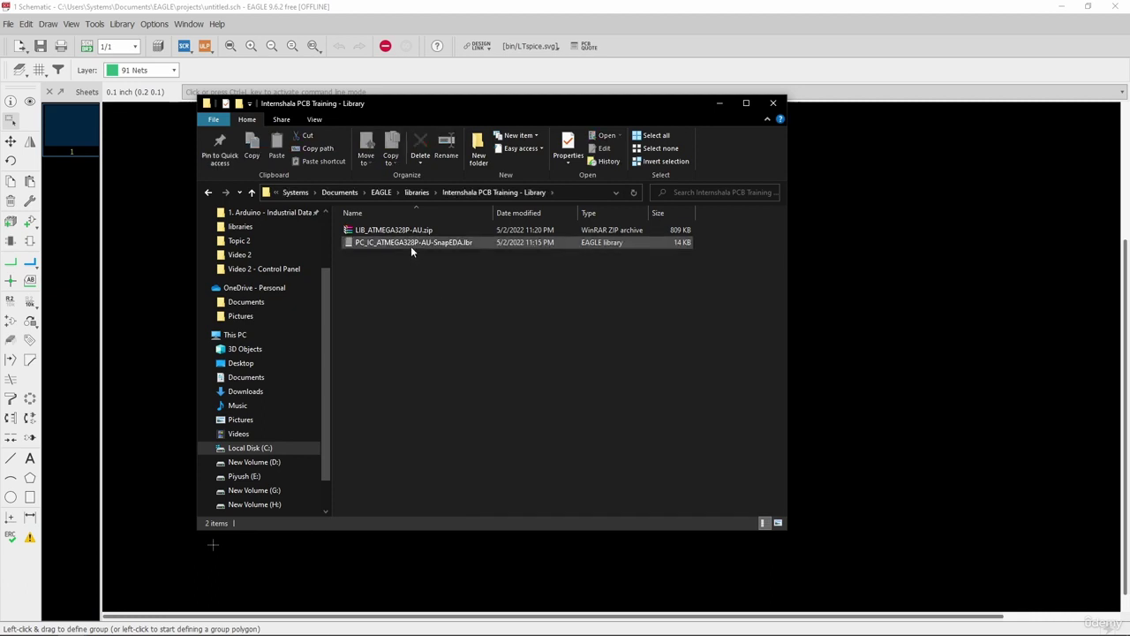
left_click(434, 247)
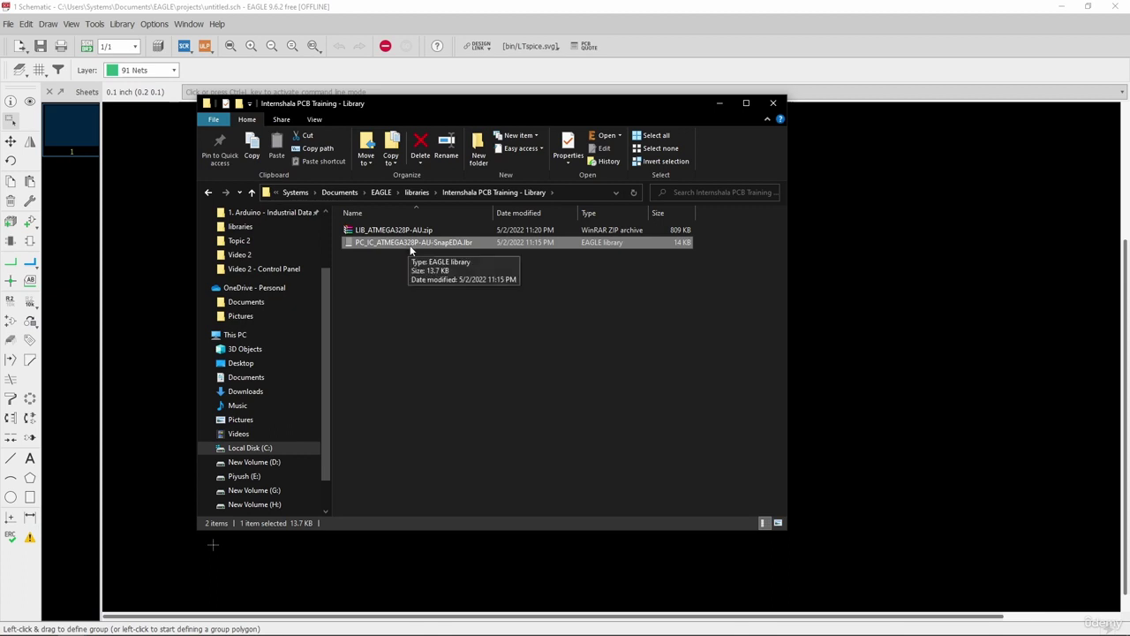
Step: Extract LIB_ATMEGA328P-AU.zip into the current folder
left_click(401, 232)
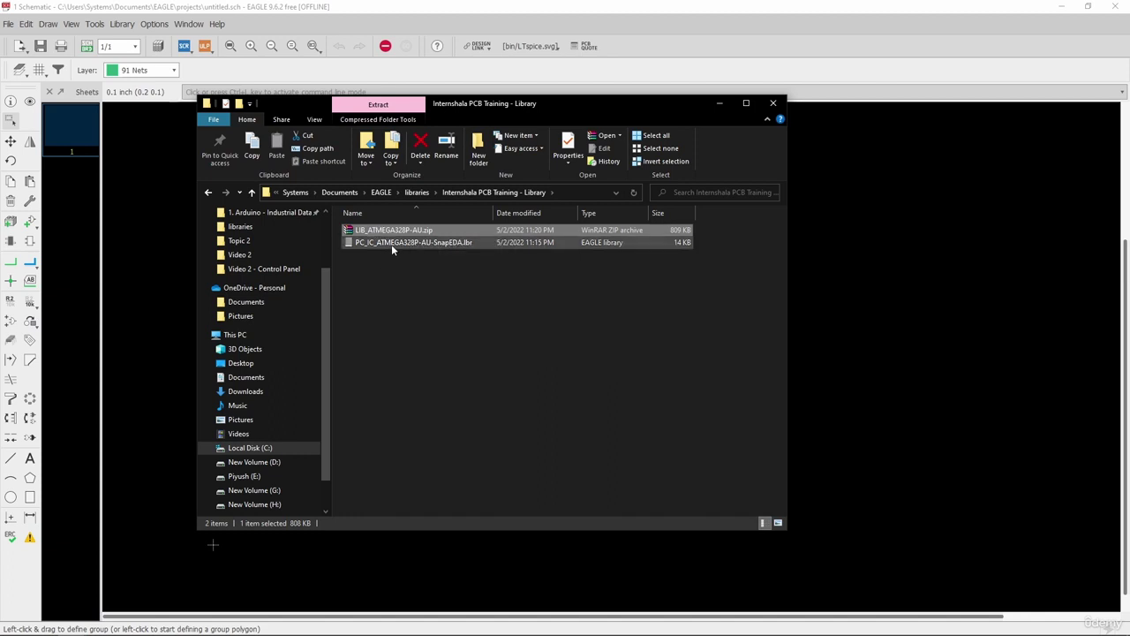
left_click(400, 245)
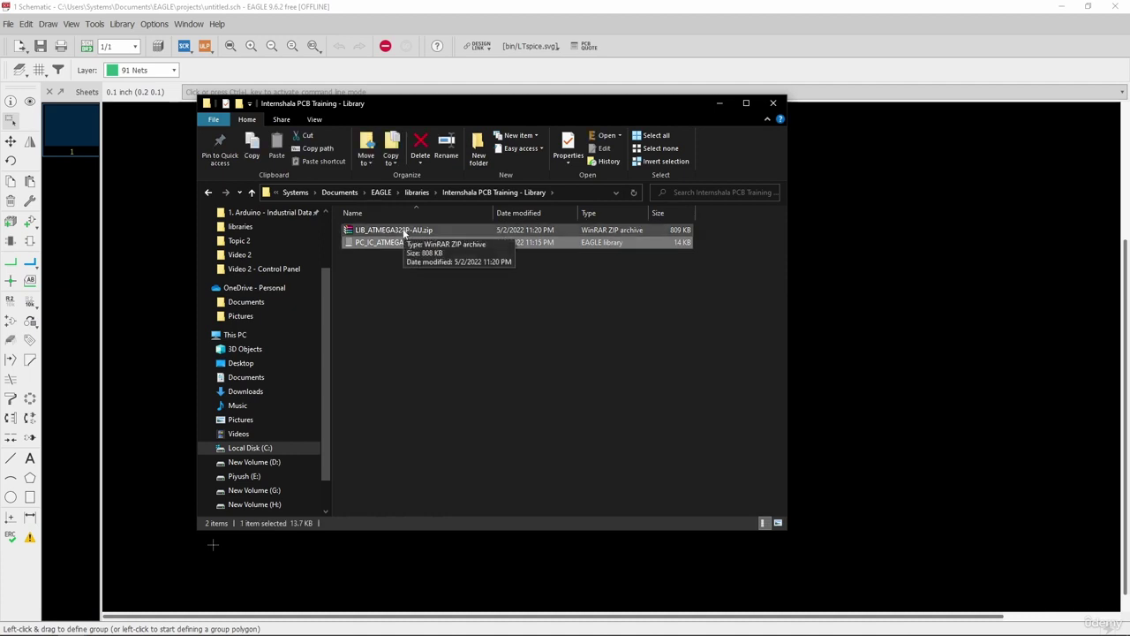
left_click(405, 232)
left_click(400, 267)
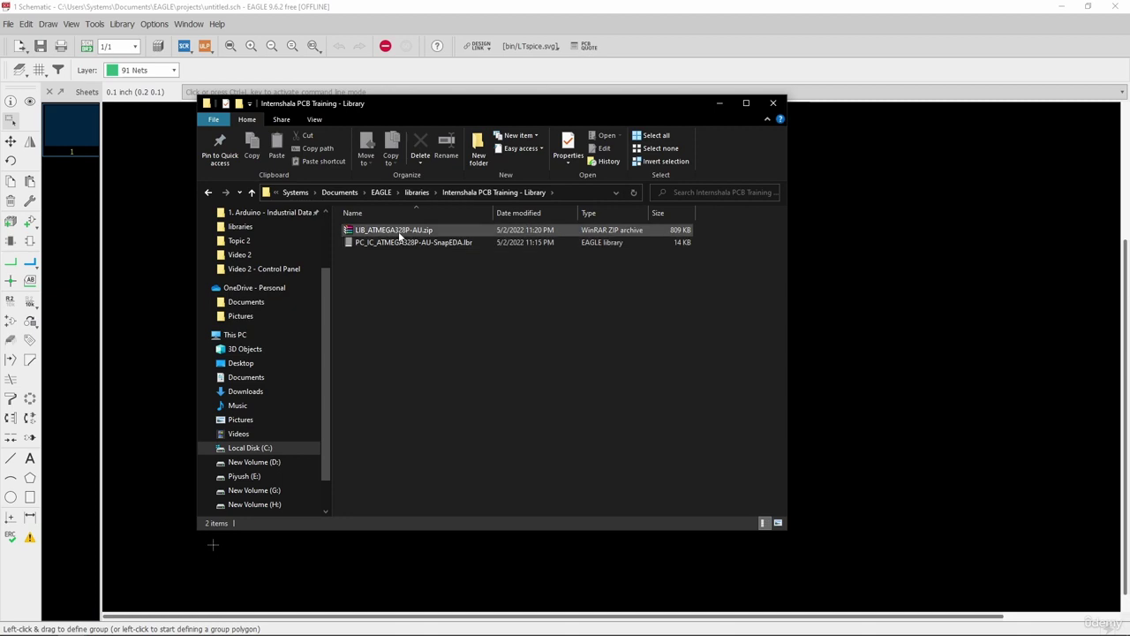
right_click(399, 233)
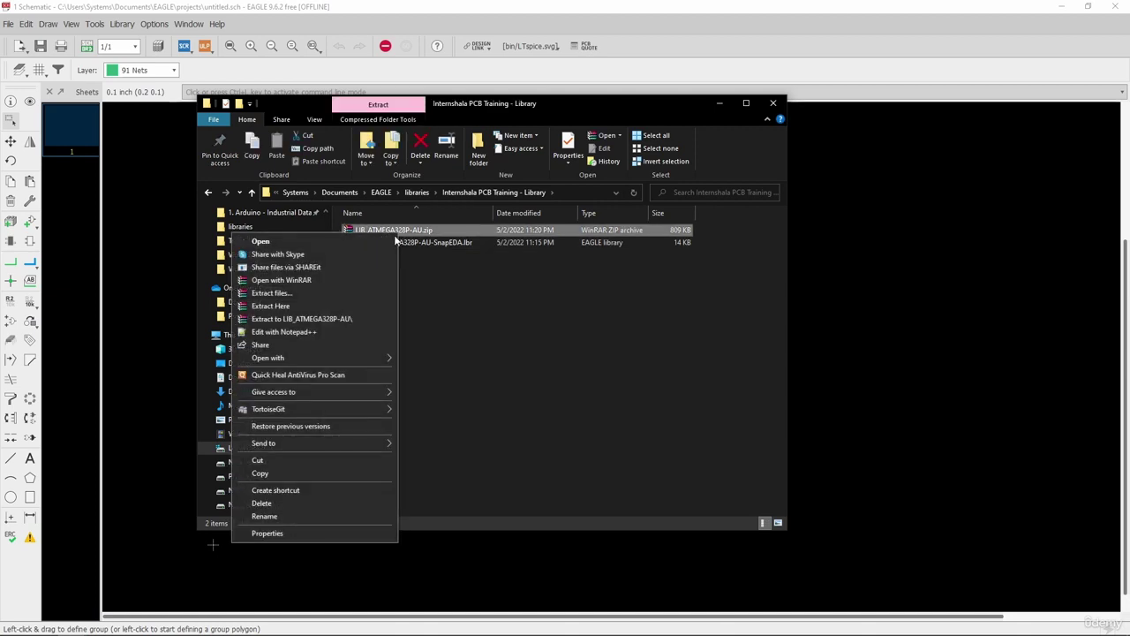
left_click(335, 306)
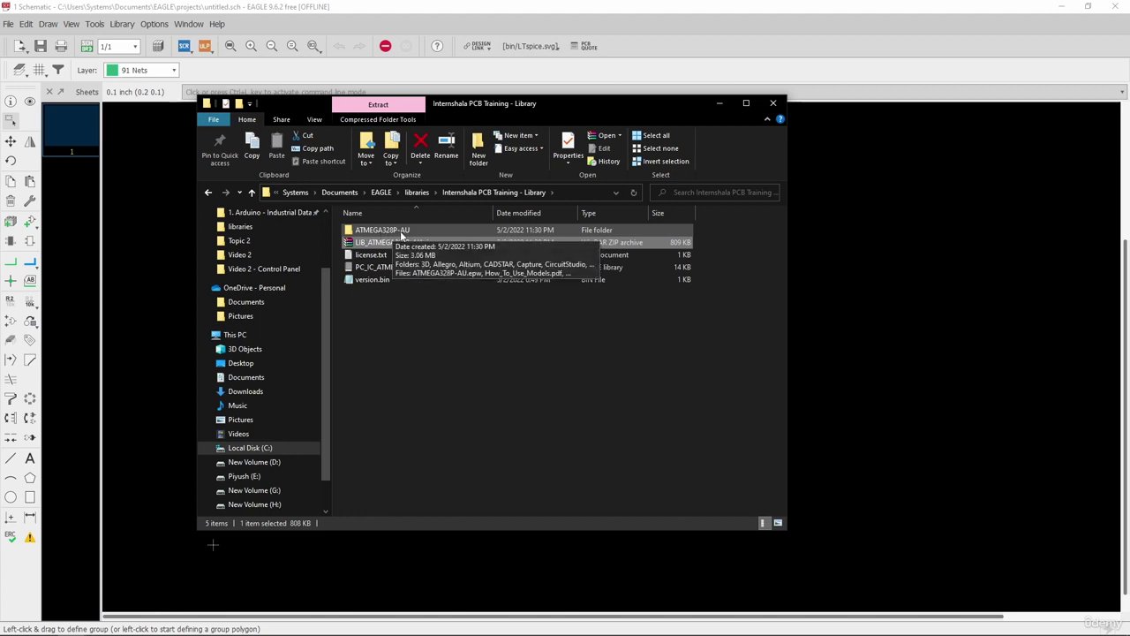
Step: Open the extracted ATMEGA328P-AU folder and its EAGLE subfolder holding ATMEGA328P-AU.lbr
left_click(399, 231)
double_click(398, 230)
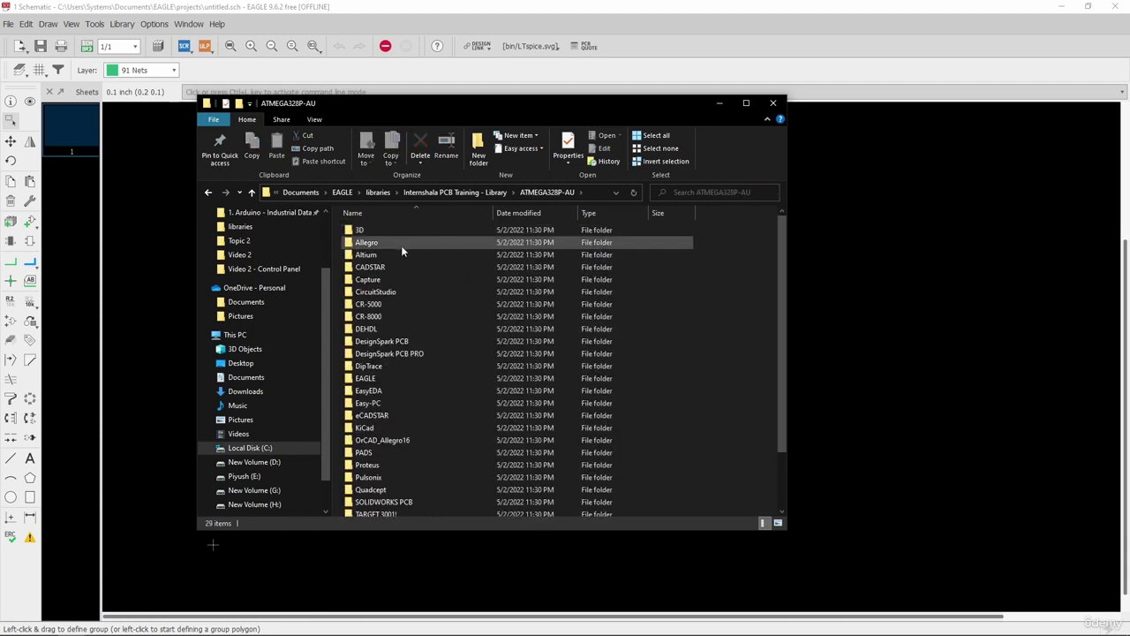
scroll(401, 256, "down", 1)
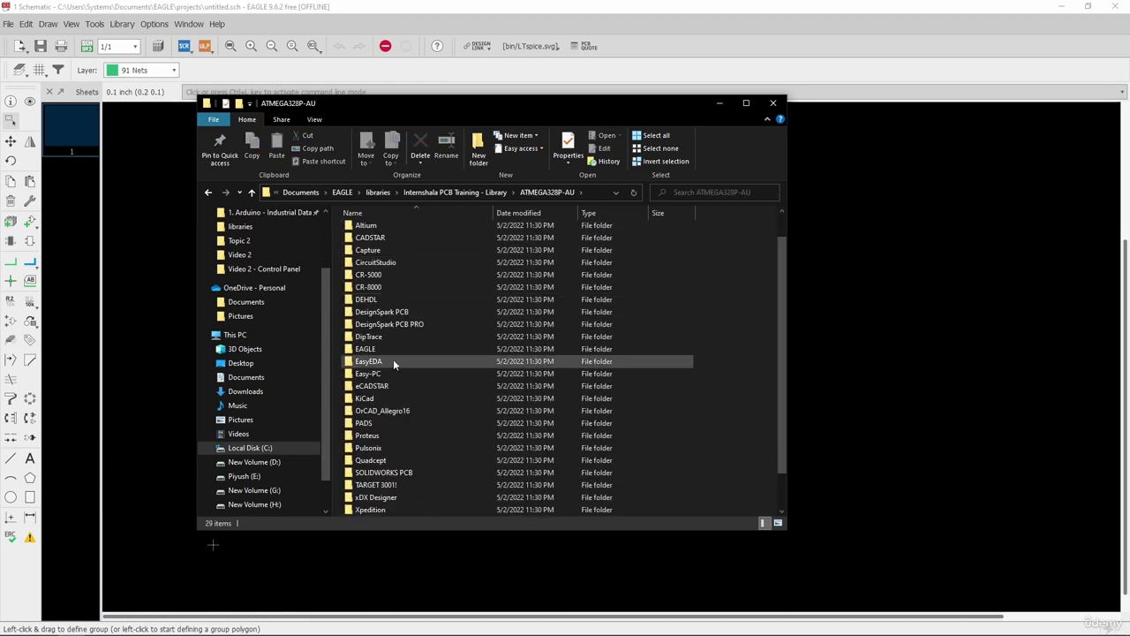
scroll(405, 297, "up", 1)
scroll(390, 242, "down", 2)
scroll(390, 242, "up", 2)
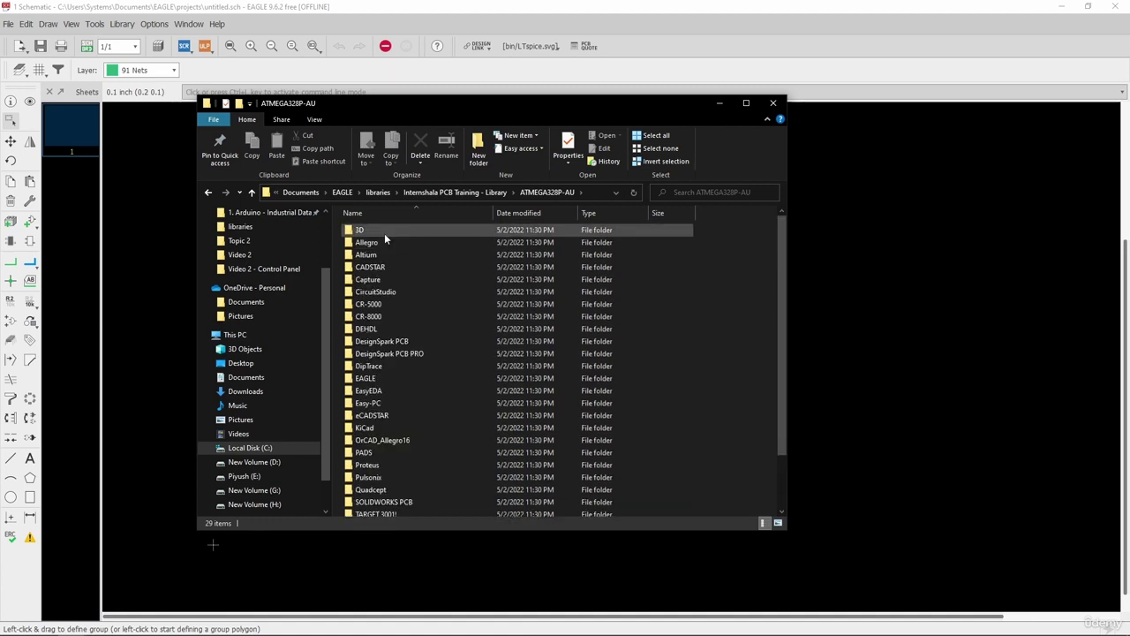
left_click(384, 233)
left_click(382, 255)
scroll(384, 260, "down", 2)
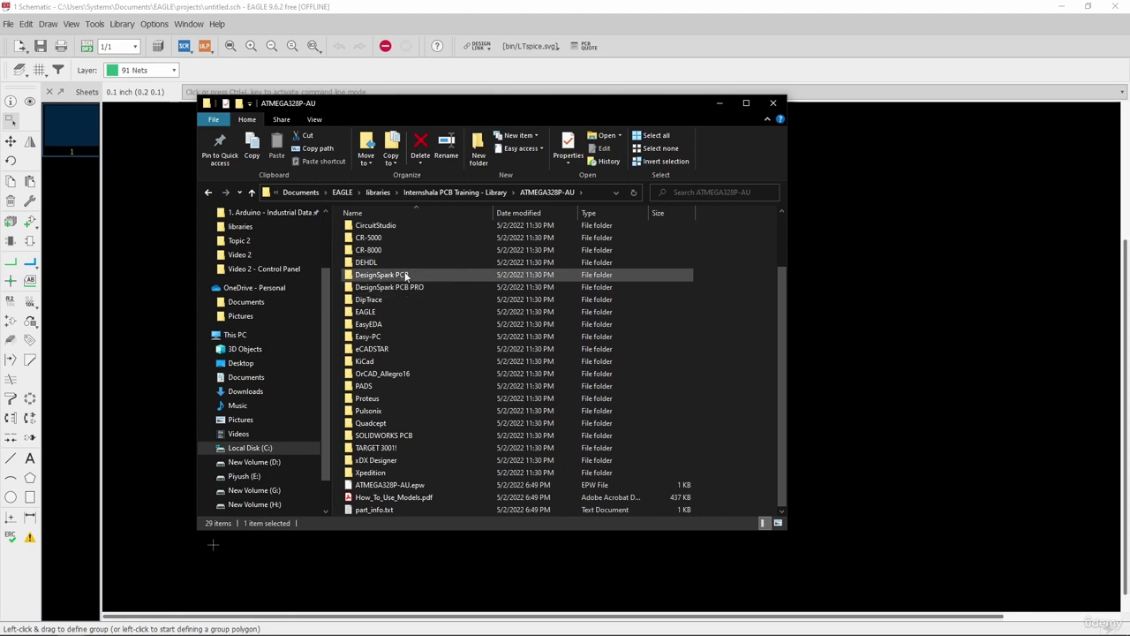
double_click(380, 312)
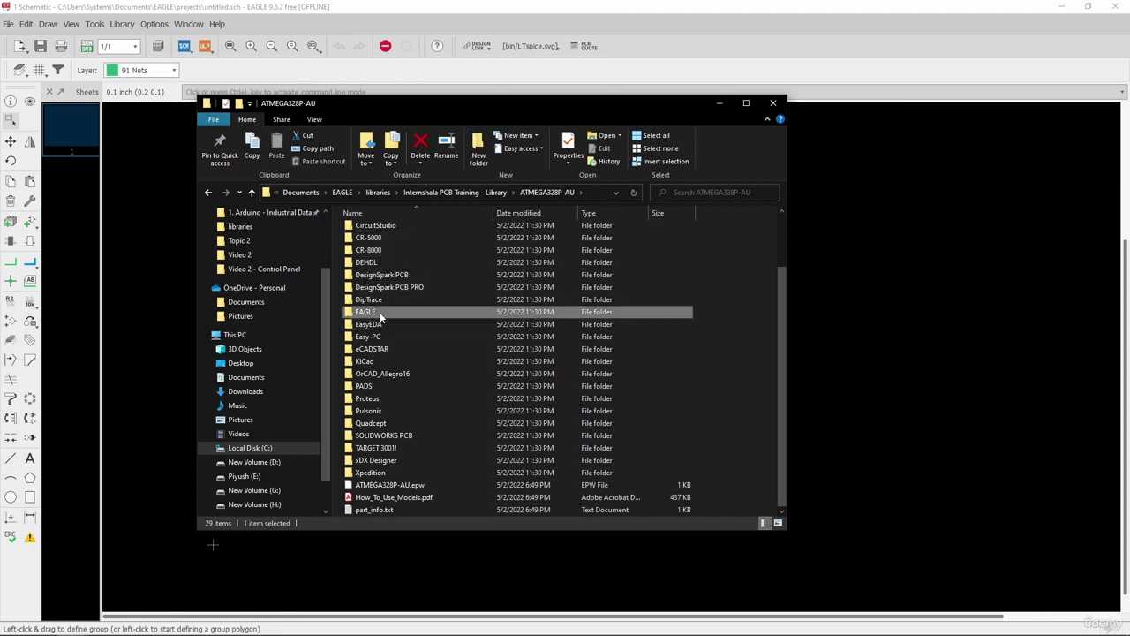
left_click(399, 232)
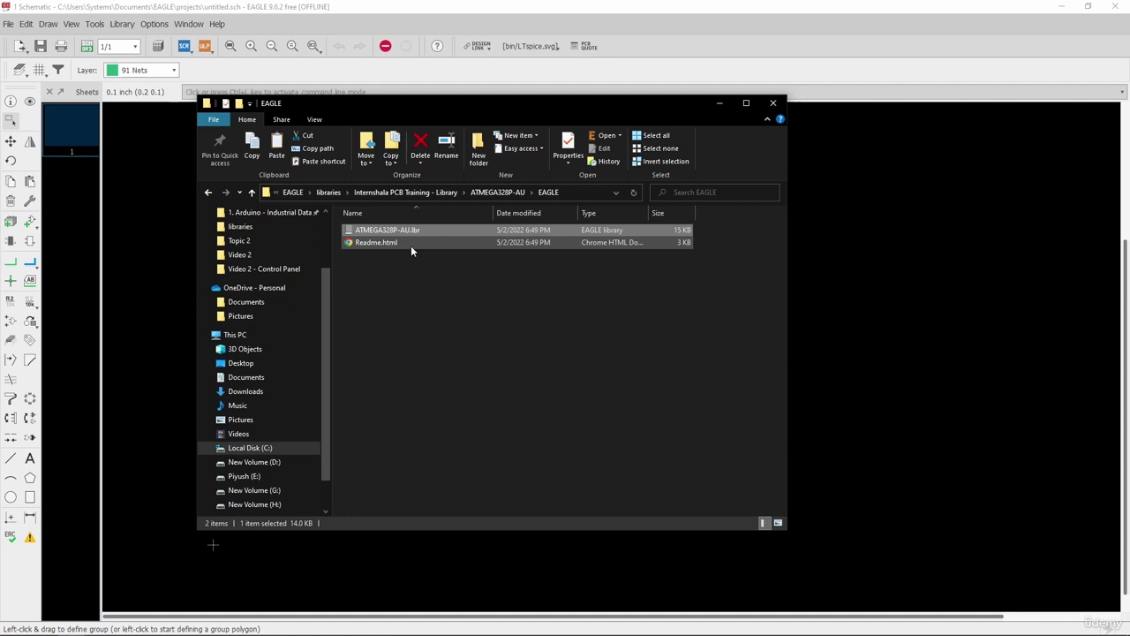
Step: Paste ATMEGA328P-AU.lbr into the Internshala PCB Training - Library folder
left_click(431, 193)
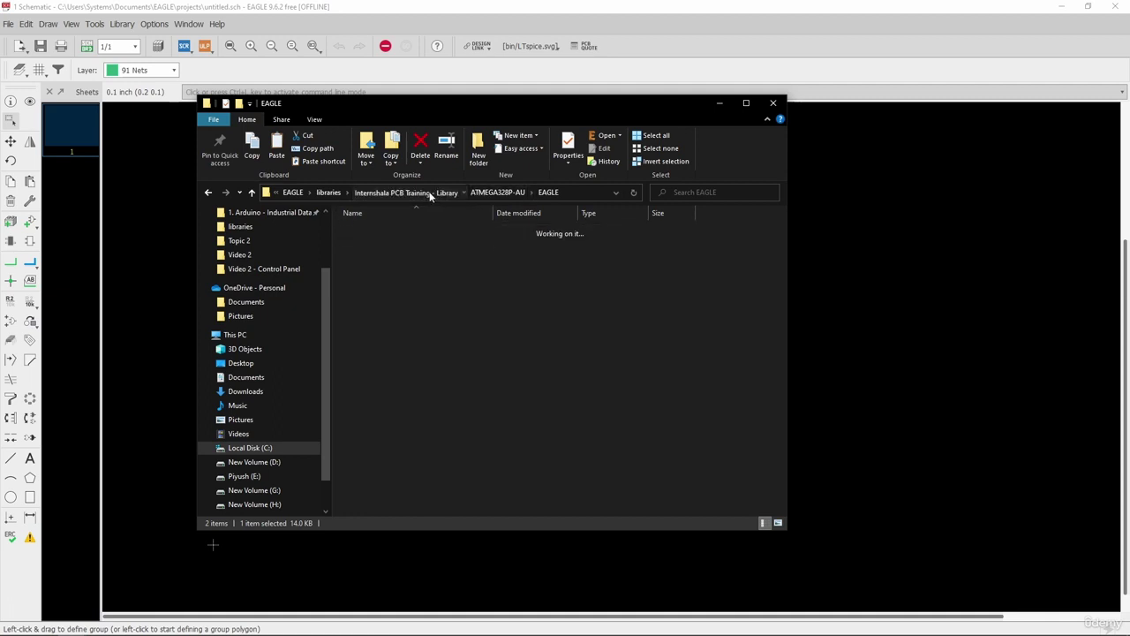
right_click(398, 320)
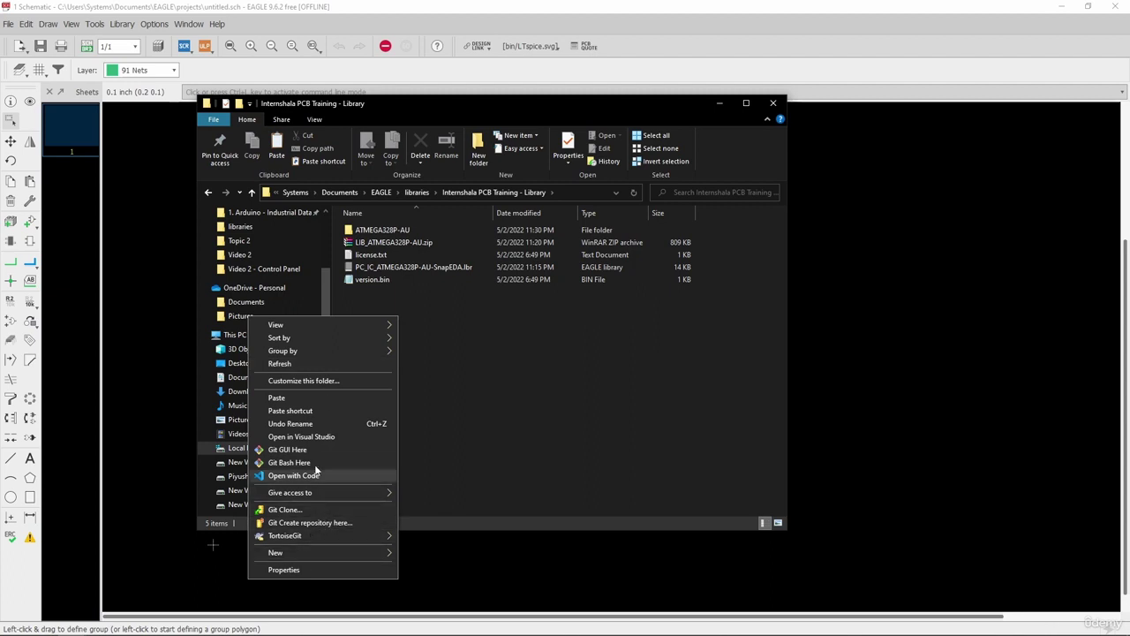
left_click(324, 398)
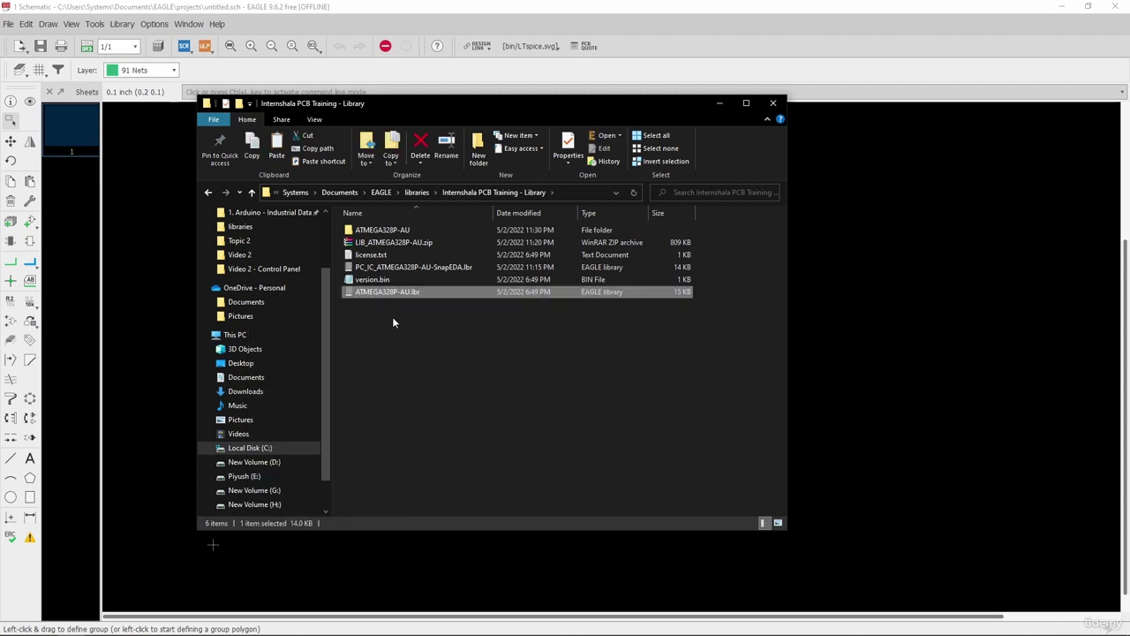
Step: Delete version.bin, license.txt, the zip archive and the extracted ATMEGA328P-AU folder
left_click(394, 292)
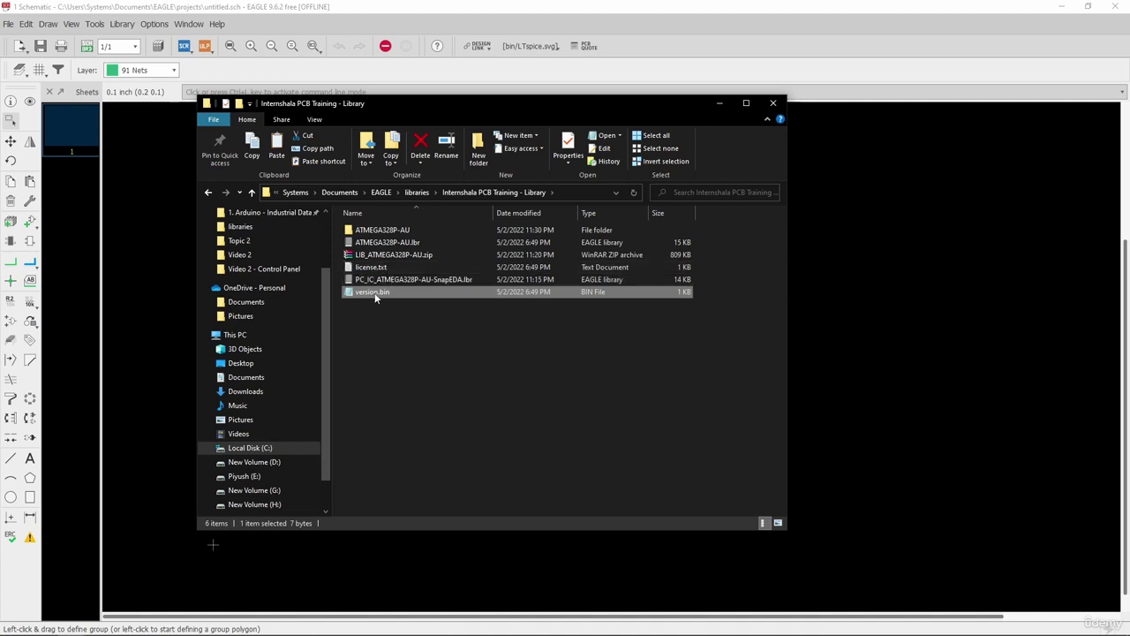
left_click(378, 267, "ctrl")
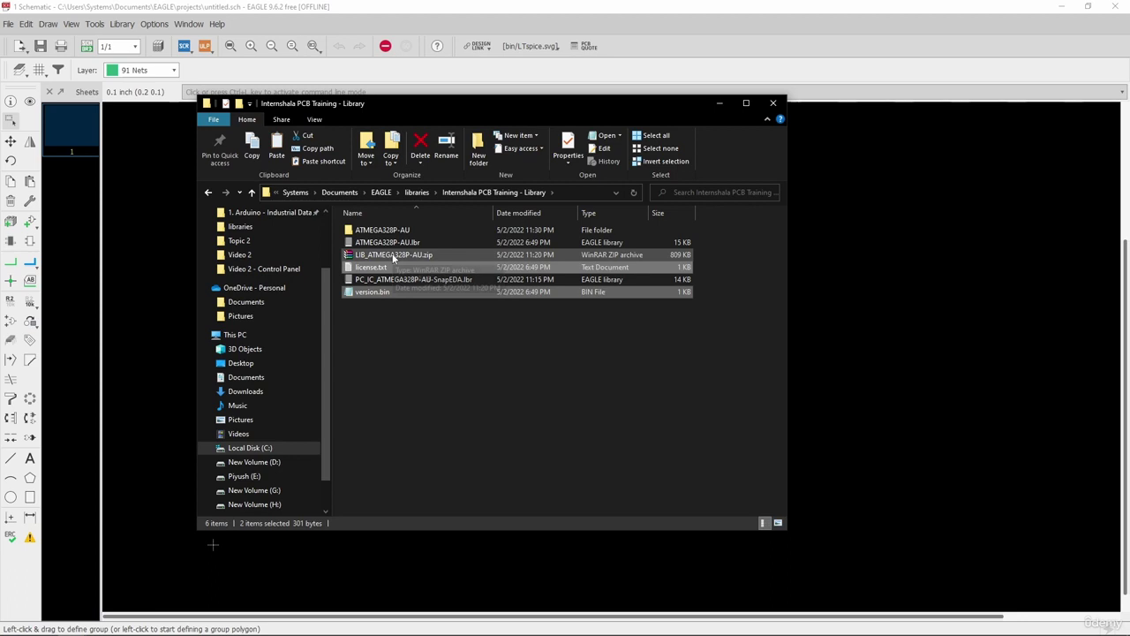
left_click(393, 255, "ctrl")
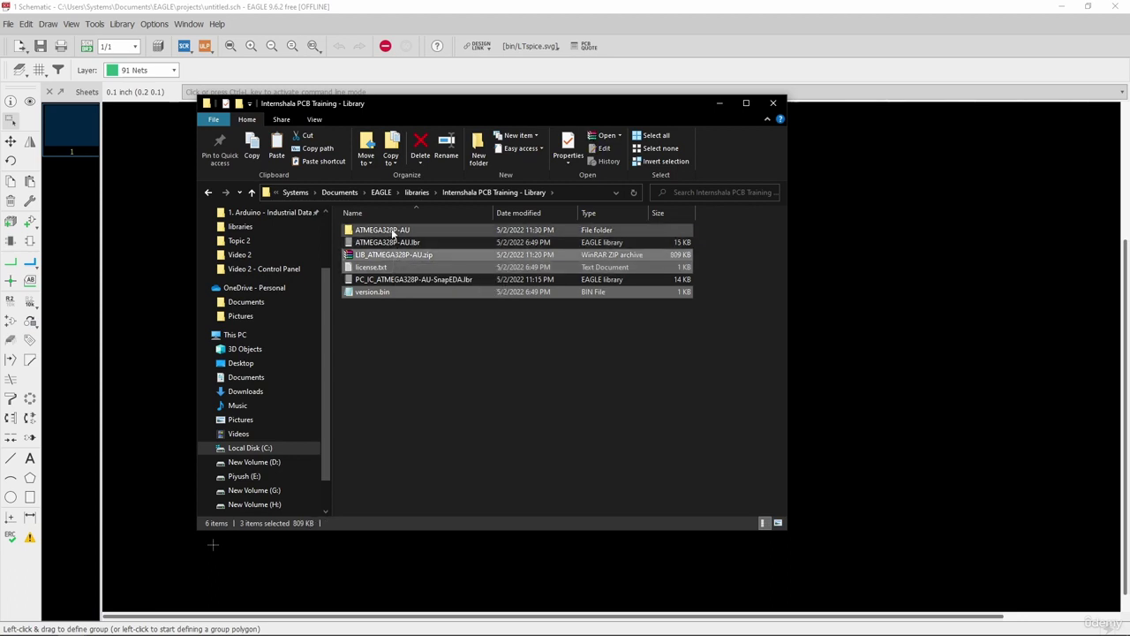
left_click(392, 232, "ctrl")
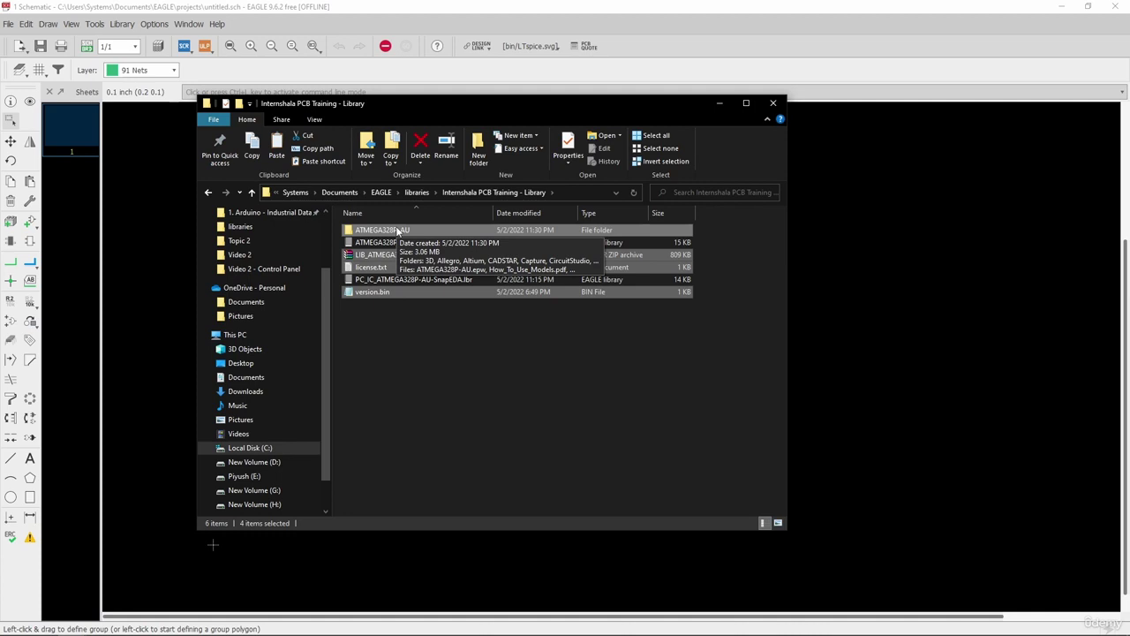
key("Delete")
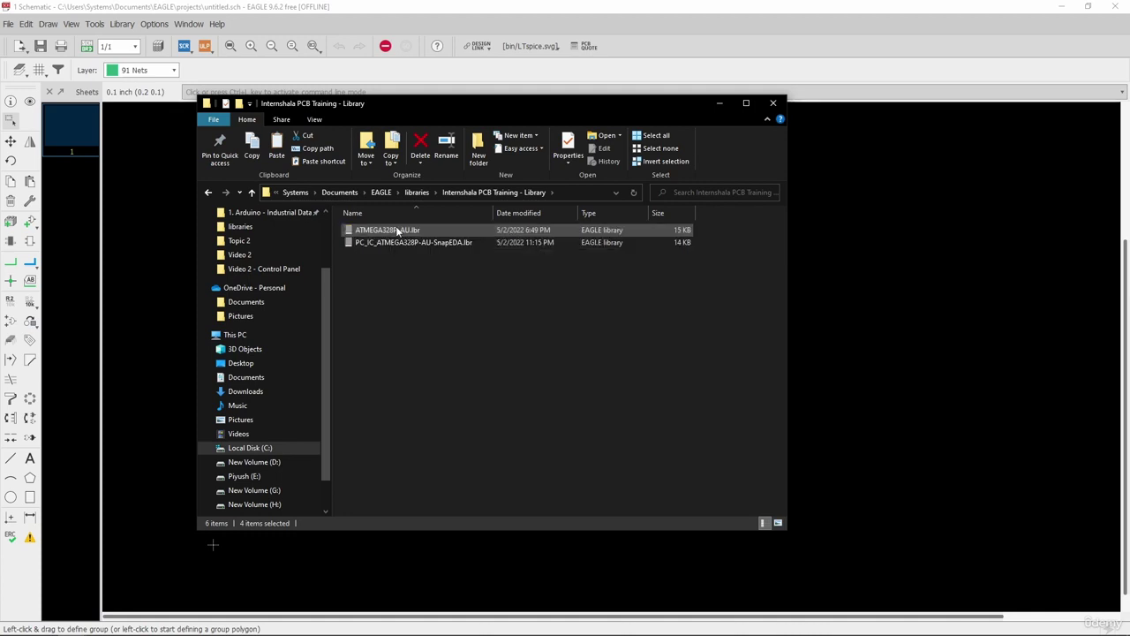
Step: Rename ATMEGA328P-AU.lbr to PC_IC_ATMEGA328P-AU-CSE.lbr by adding the PC_IC_ prefix and -CSE suffix
left_click(417, 242)
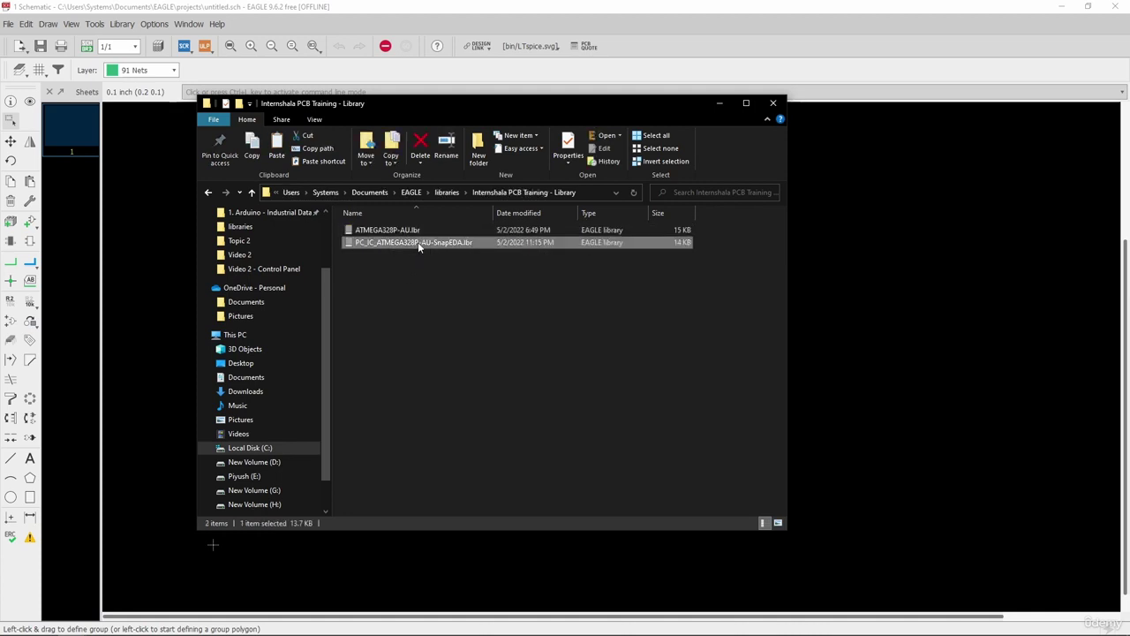
left_click(407, 232)
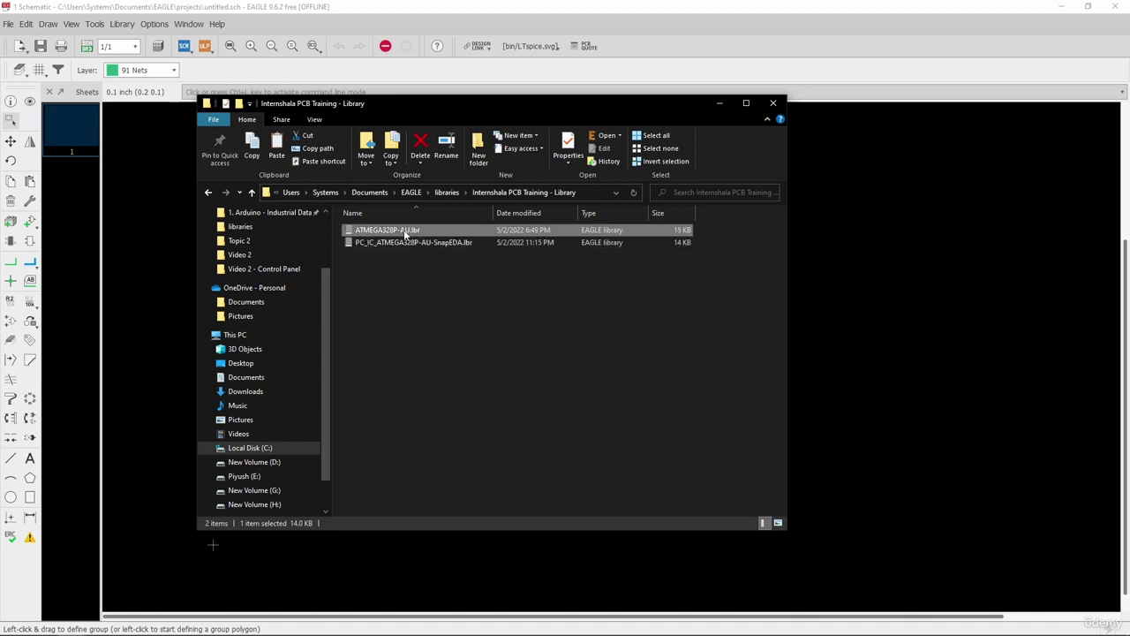
right_click(406, 231)
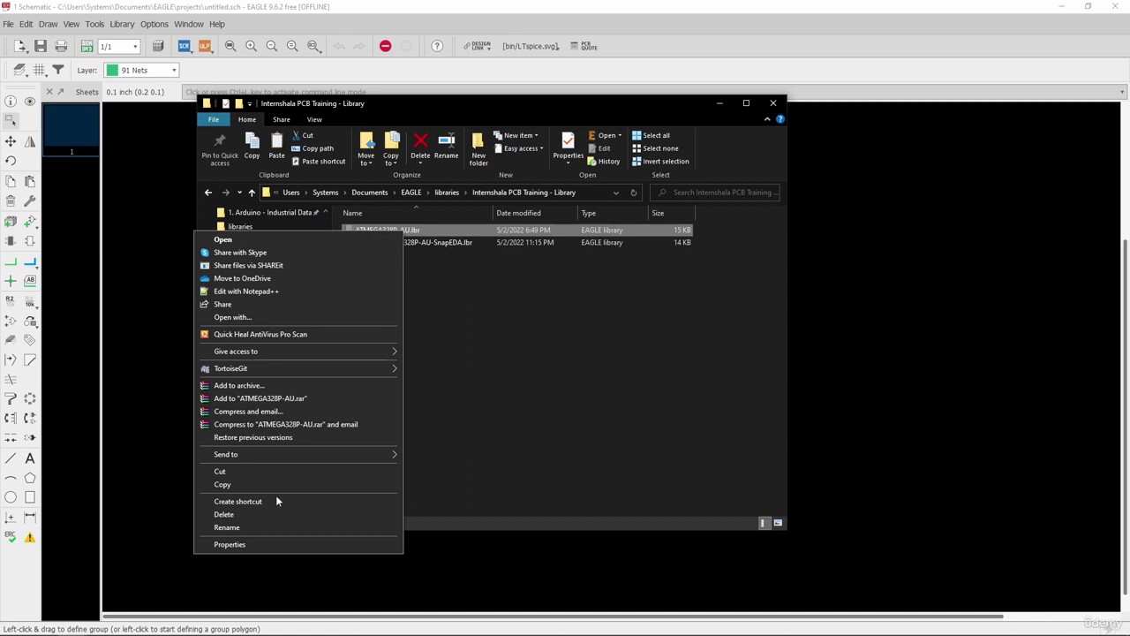
left_click(257, 529)
left_click(363, 231)
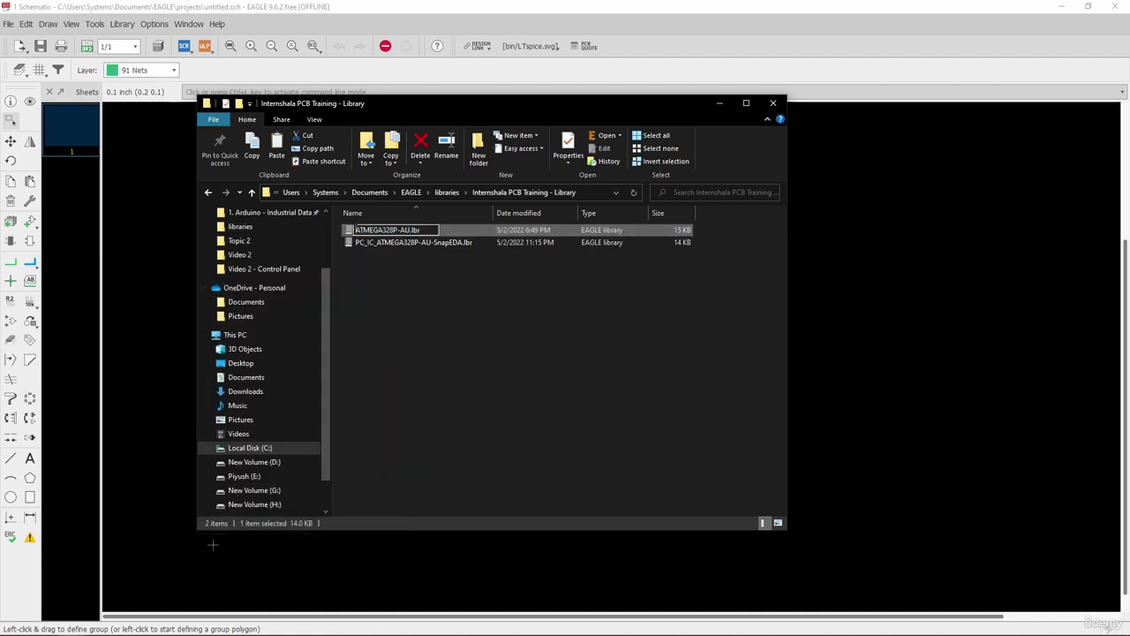
key("Home")
type("PC_IC_")
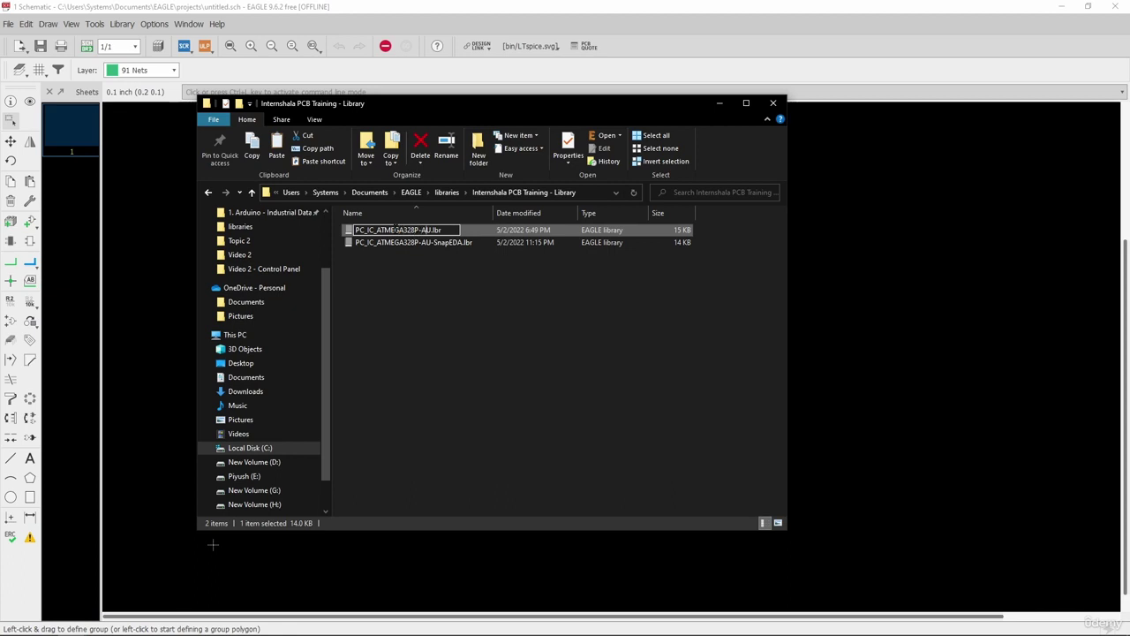
left_click(431, 229)
type("-CSE")
left_click(446, 282)
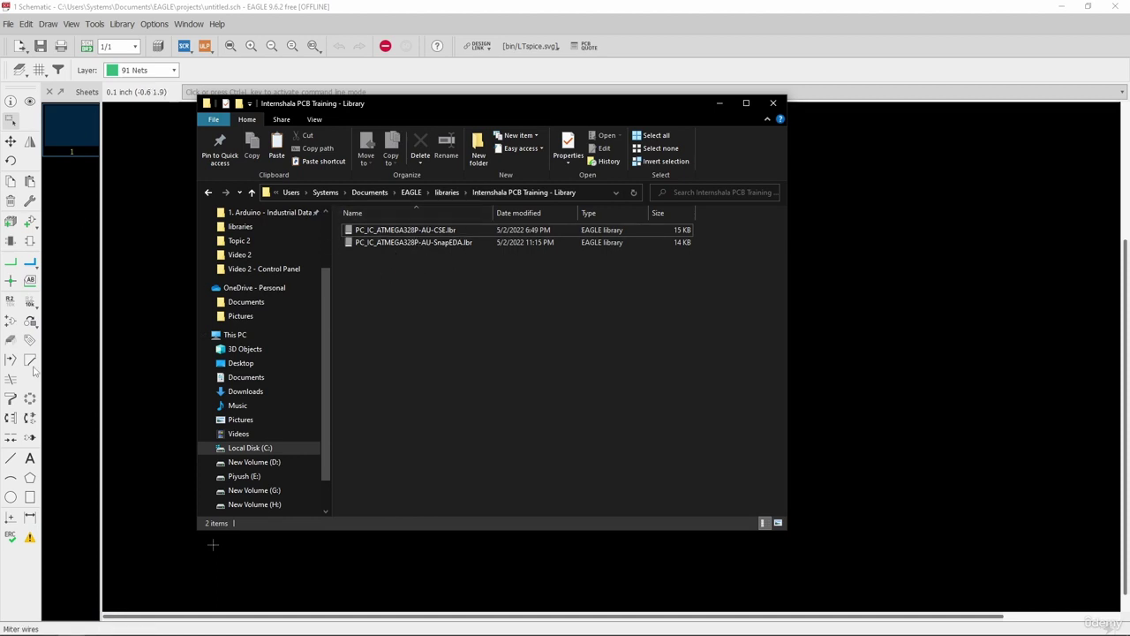
Step: Copy both .lbr files and go up to the parent EAGLE libraries folder
left_click_drag(443, 255, 455, 230)
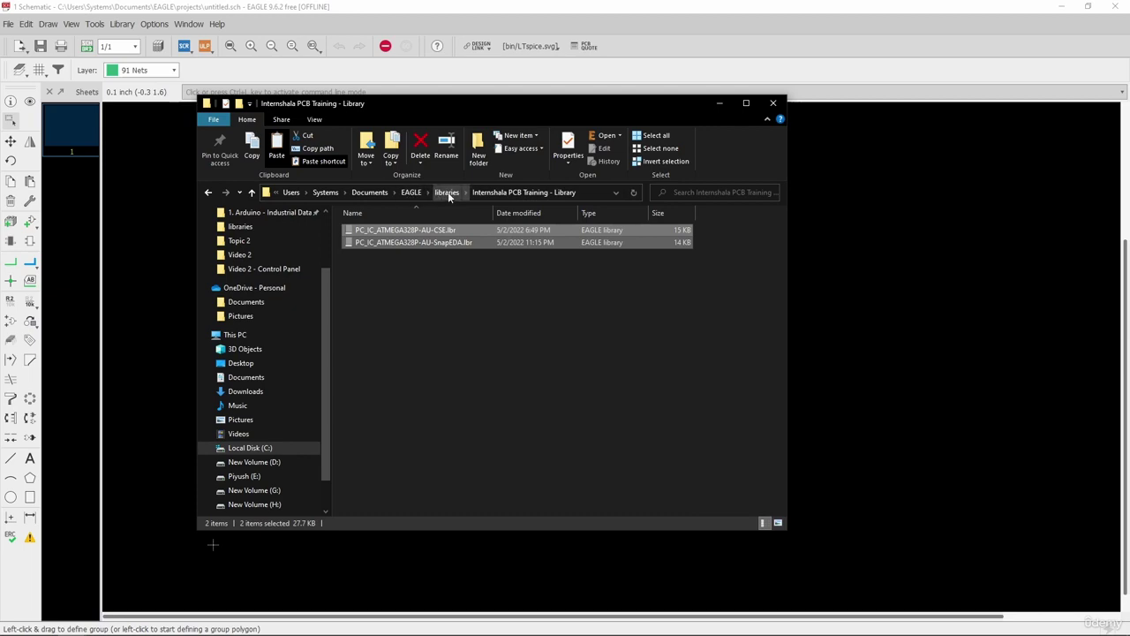
left_click(447, 193)
scroll(459, 275, "down", 5)
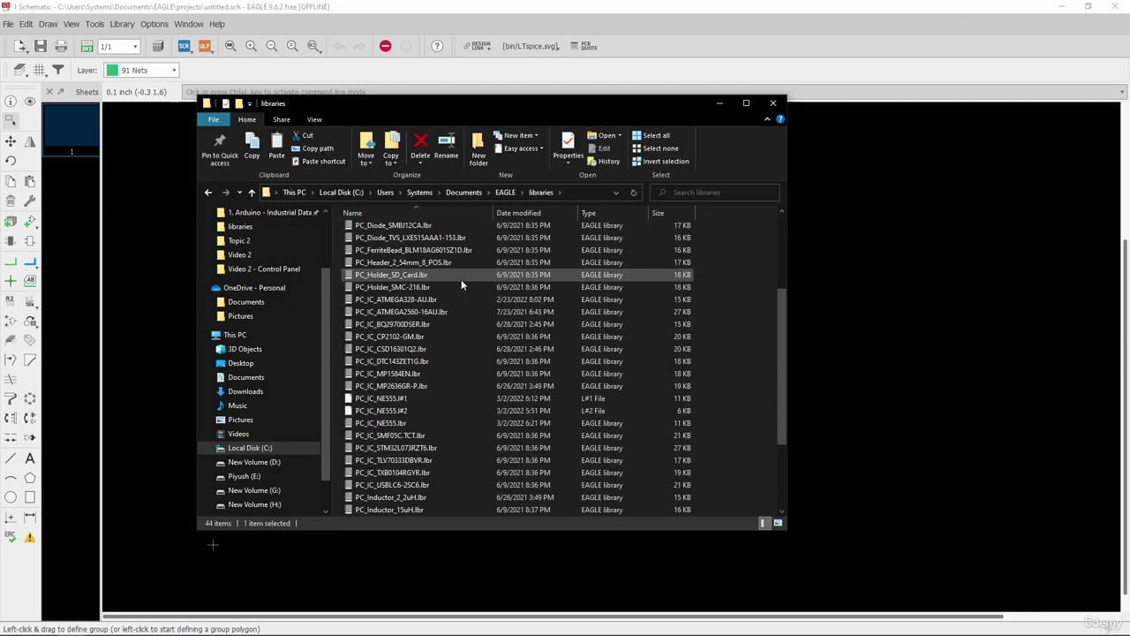
scroll(448, 274, "up", 4)
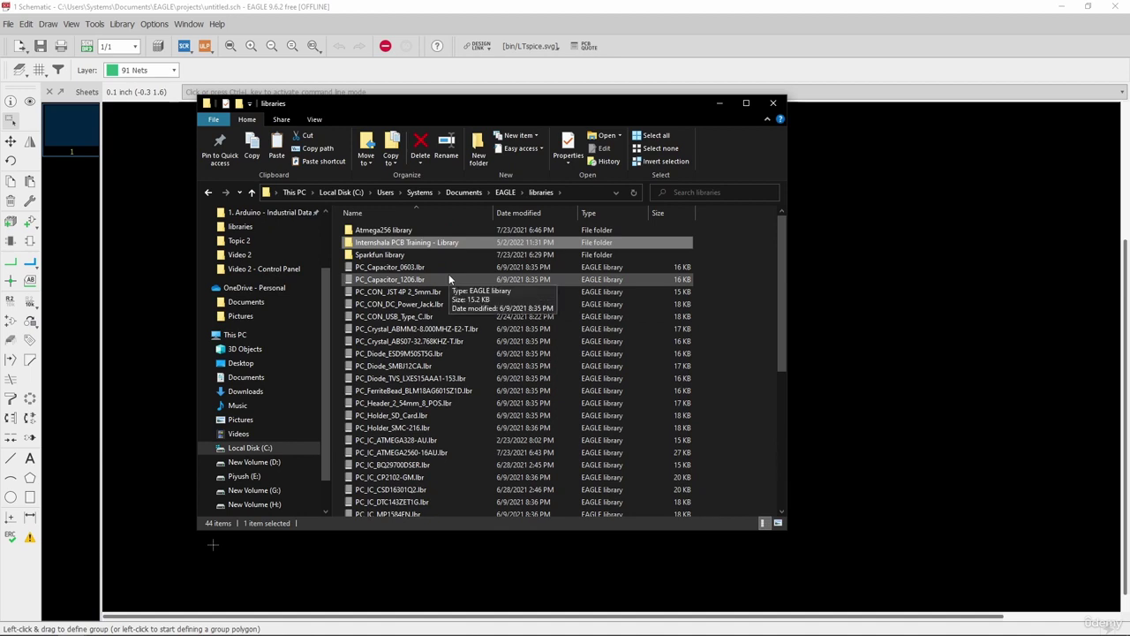
scroll(449, 279, "down", 2)
scroll(468, 277, "up", 1)
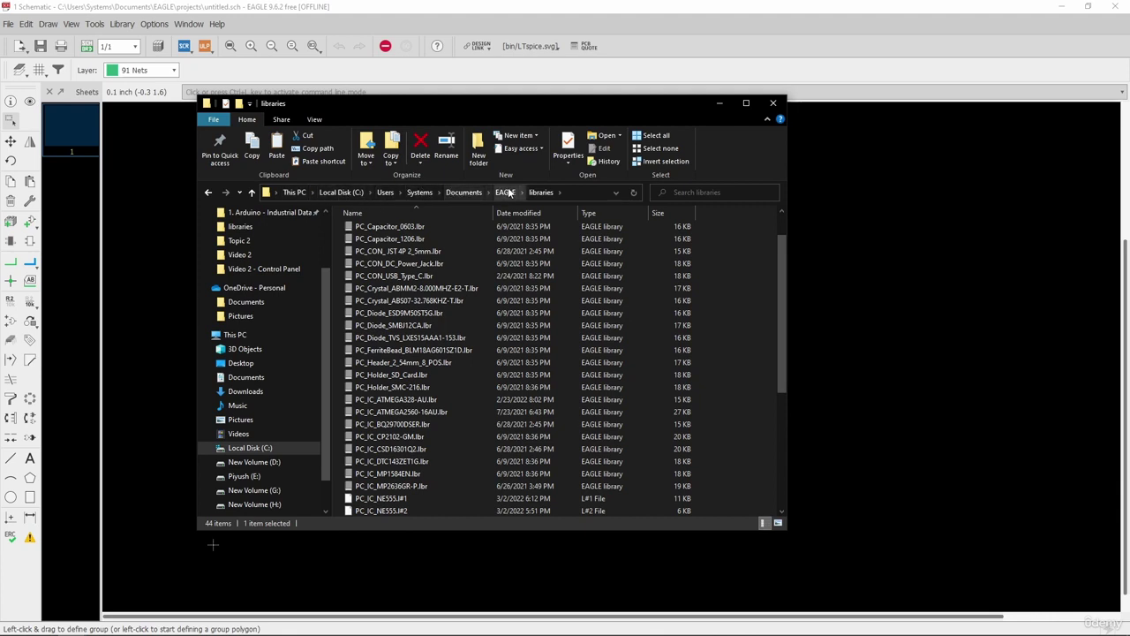
scroll(753, 287, "up", 1)
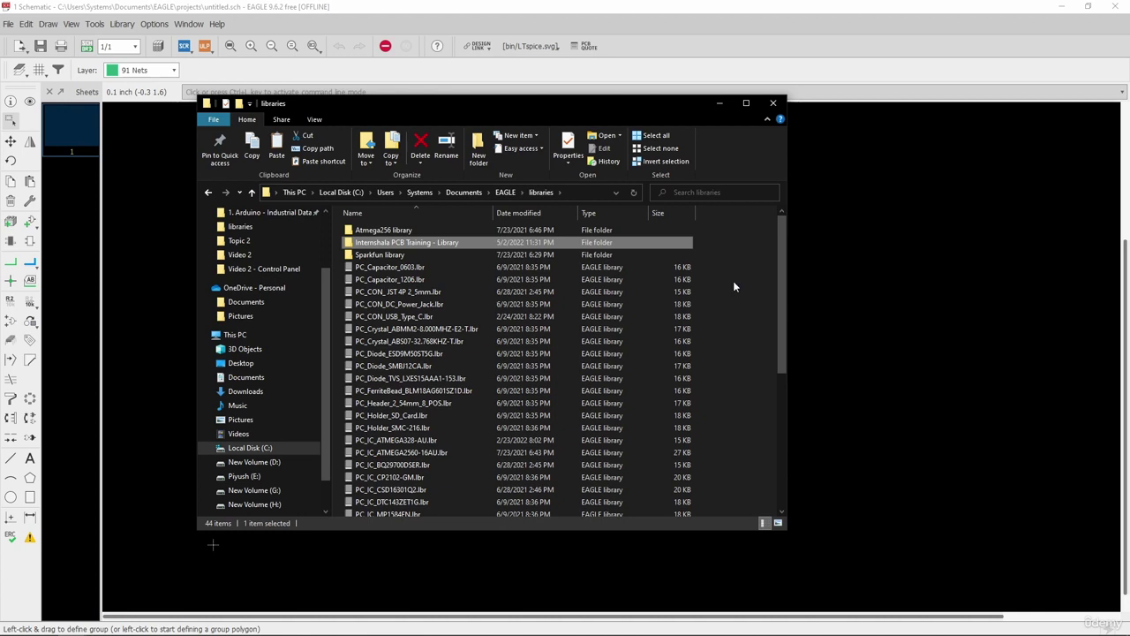
left_click(734, 286)
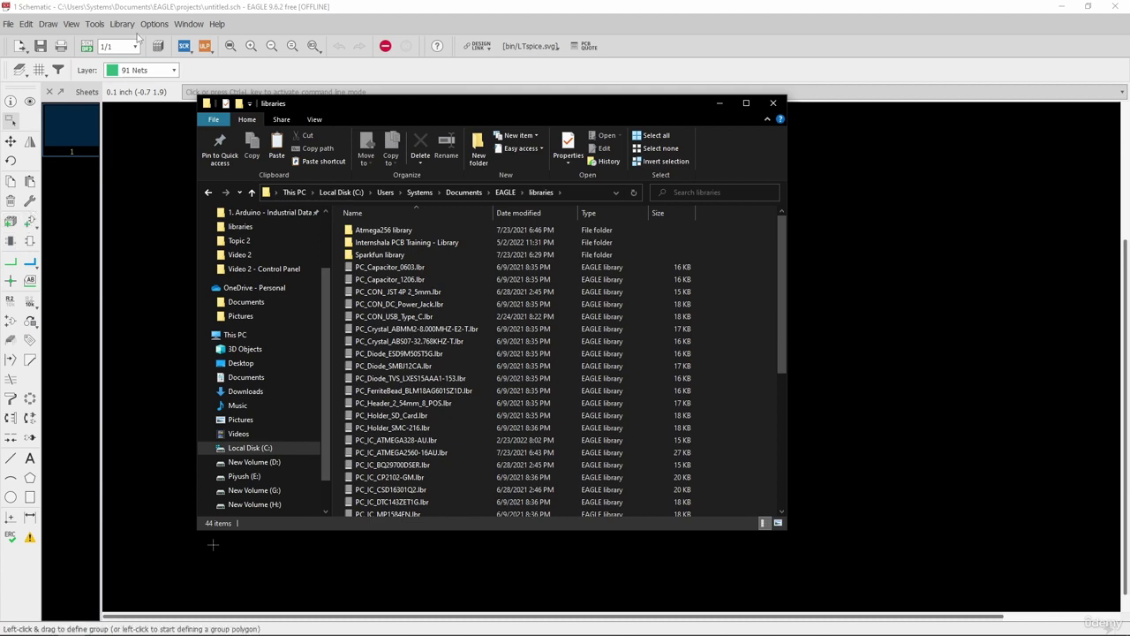
Step: Paste the two ATMEGA328P-AU library files into the libraries folder and refresh the listing
right_click(745, 328)
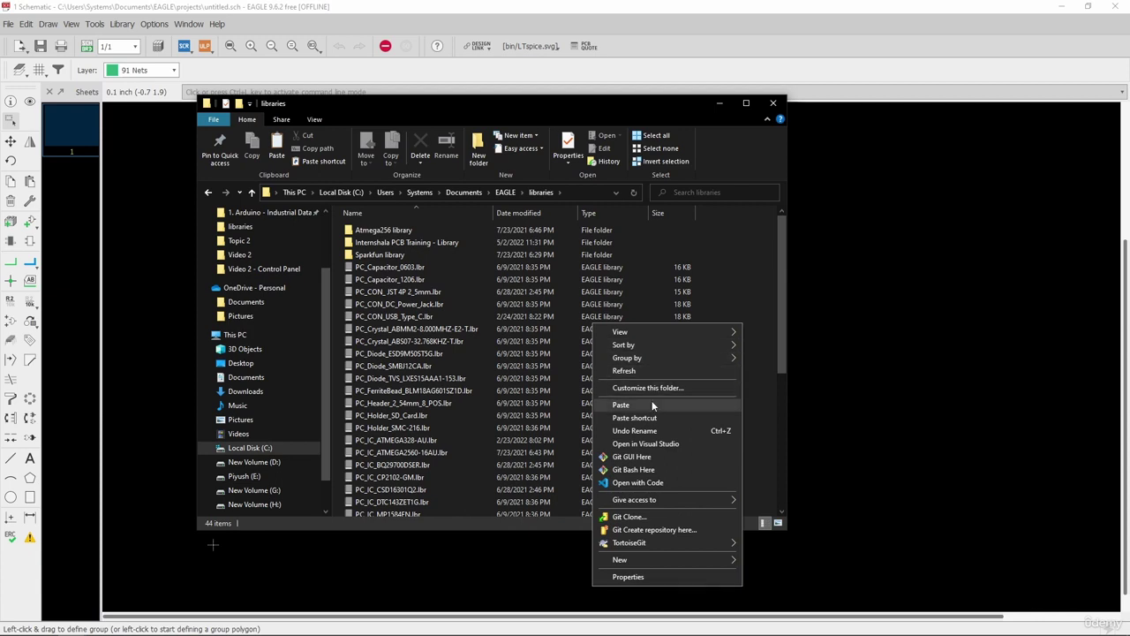
left_click(620, 404)
scroll(601, 342, "down", 5)
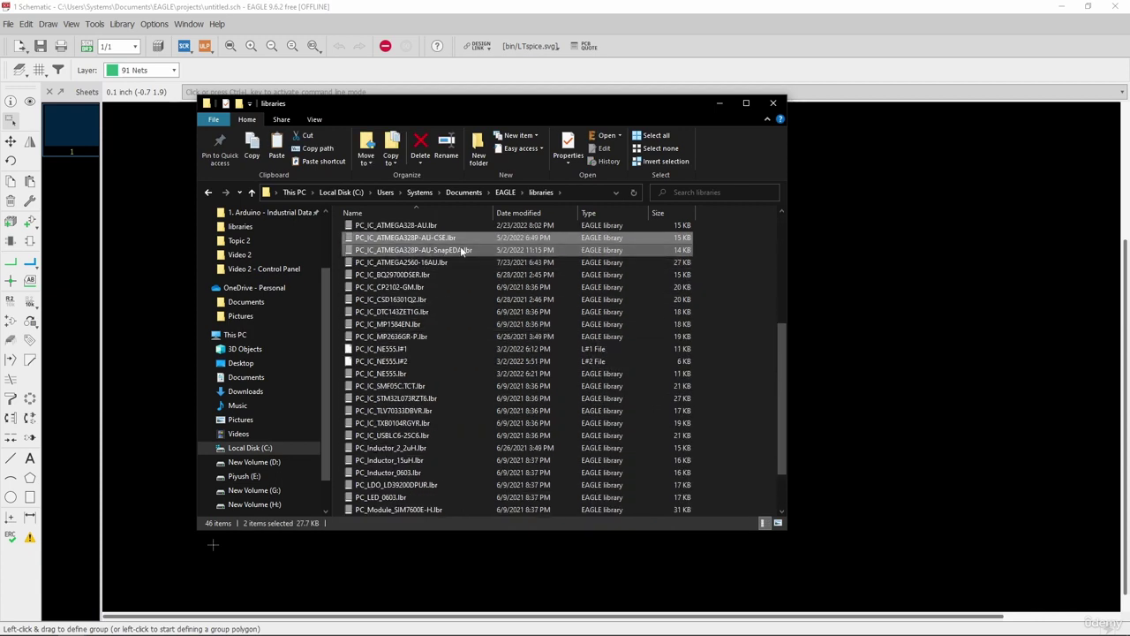
right_click(747, 284)
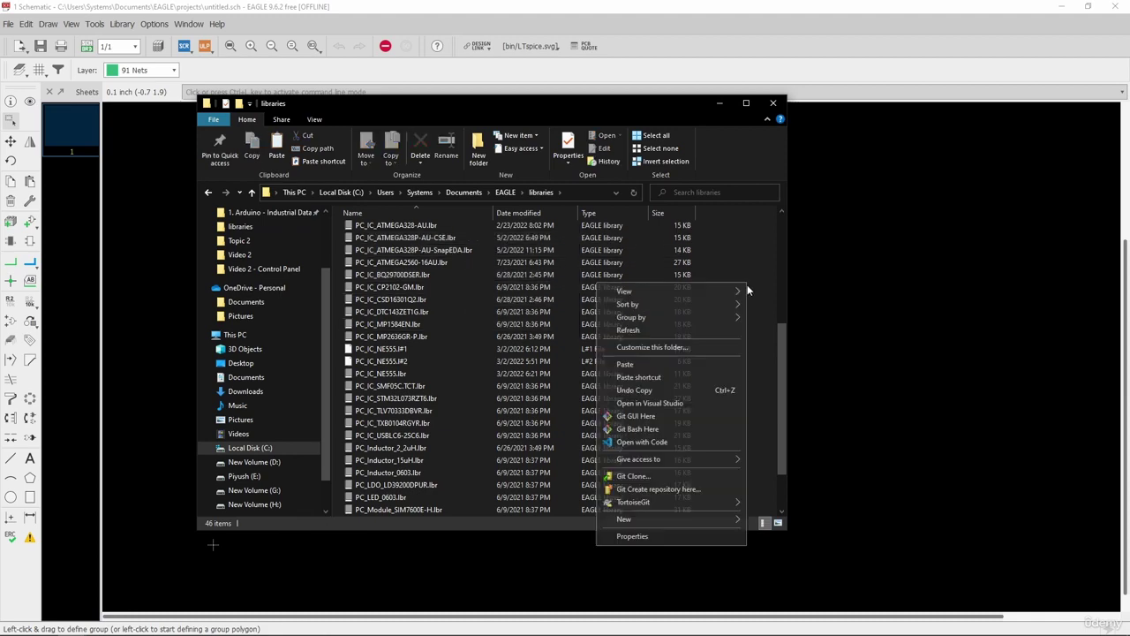
left_click(670, 329)
scroll(563, 302, "down", 1)
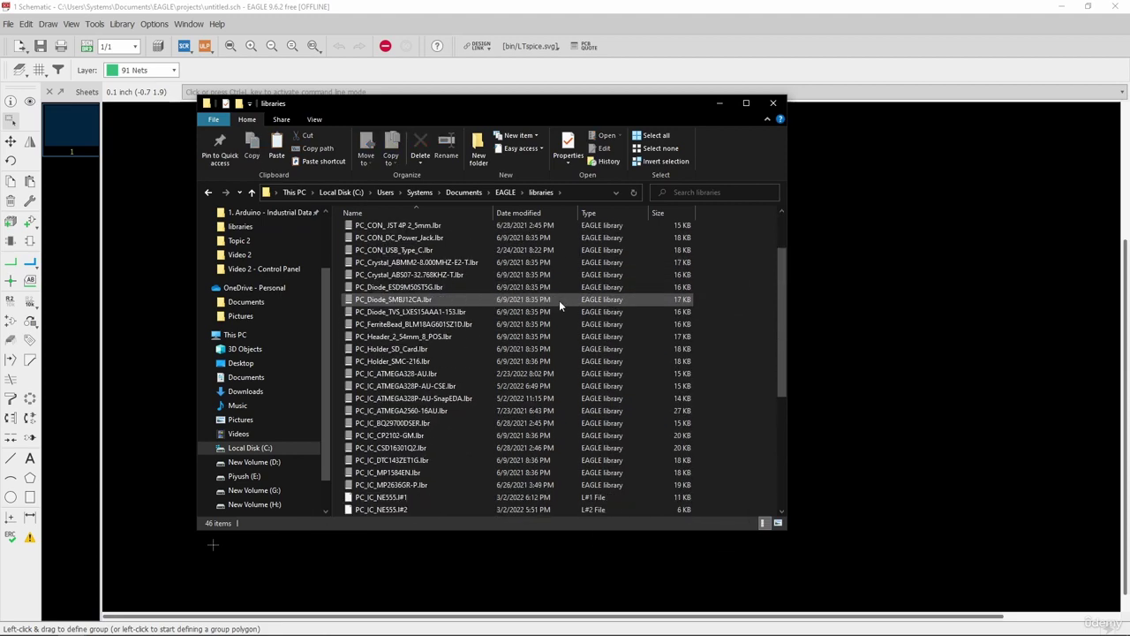
scroll(557, 299, "down", 6)
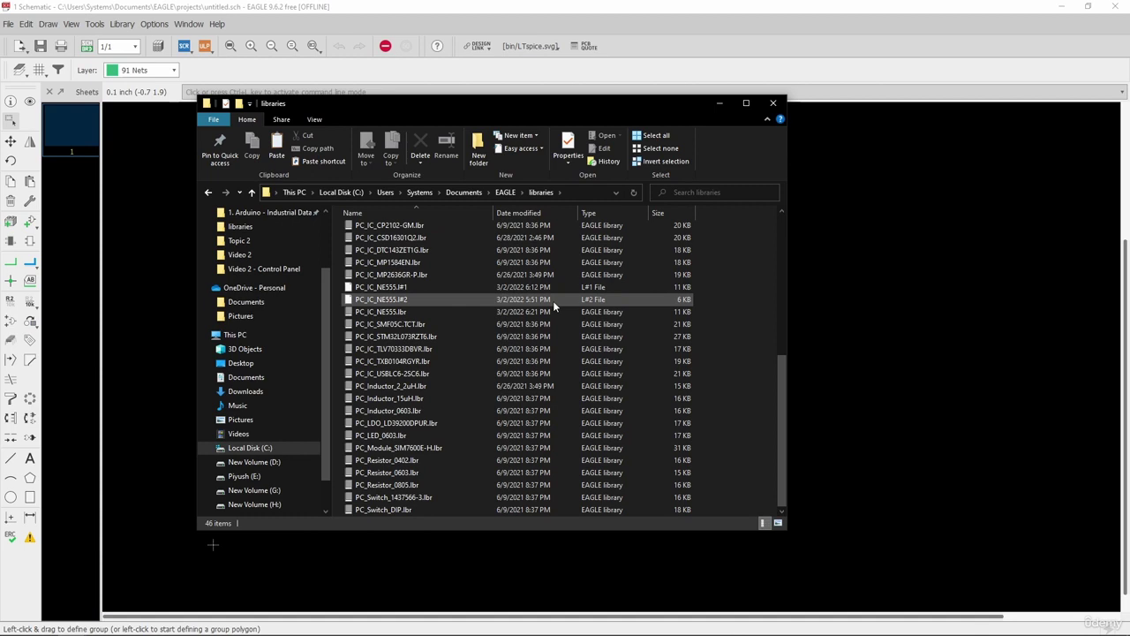
scroll(553, 300, "up", 2)
Step: Select the pasted SnapEDA and CSE files to confirm them, then minimize File Explorer
left_click(491, 252)
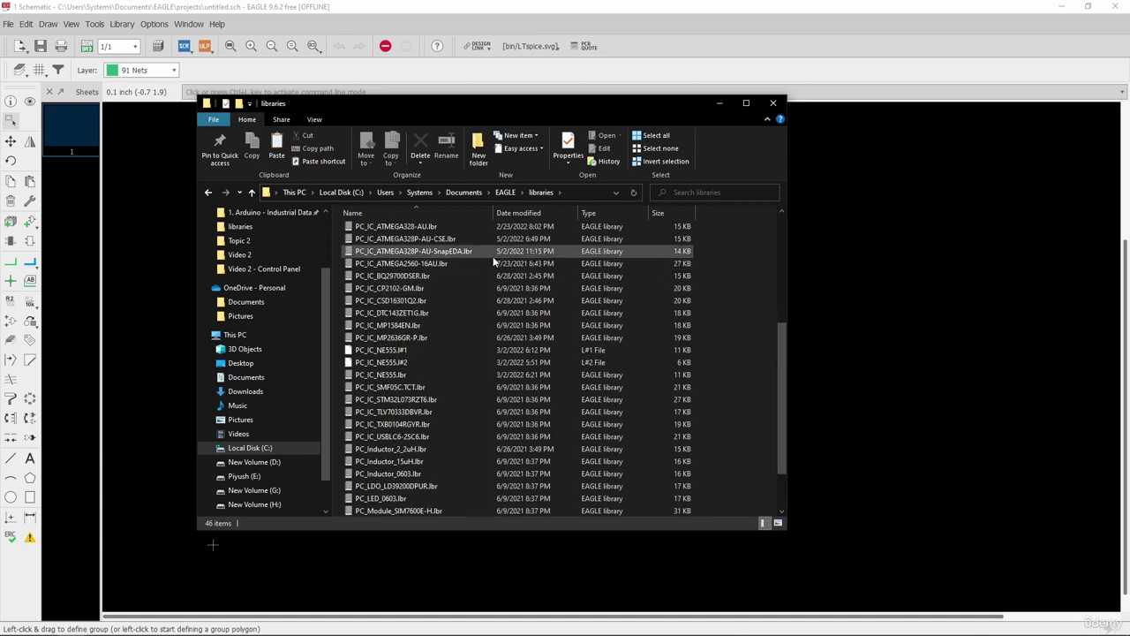
left_click(491, 242, "ctrl")
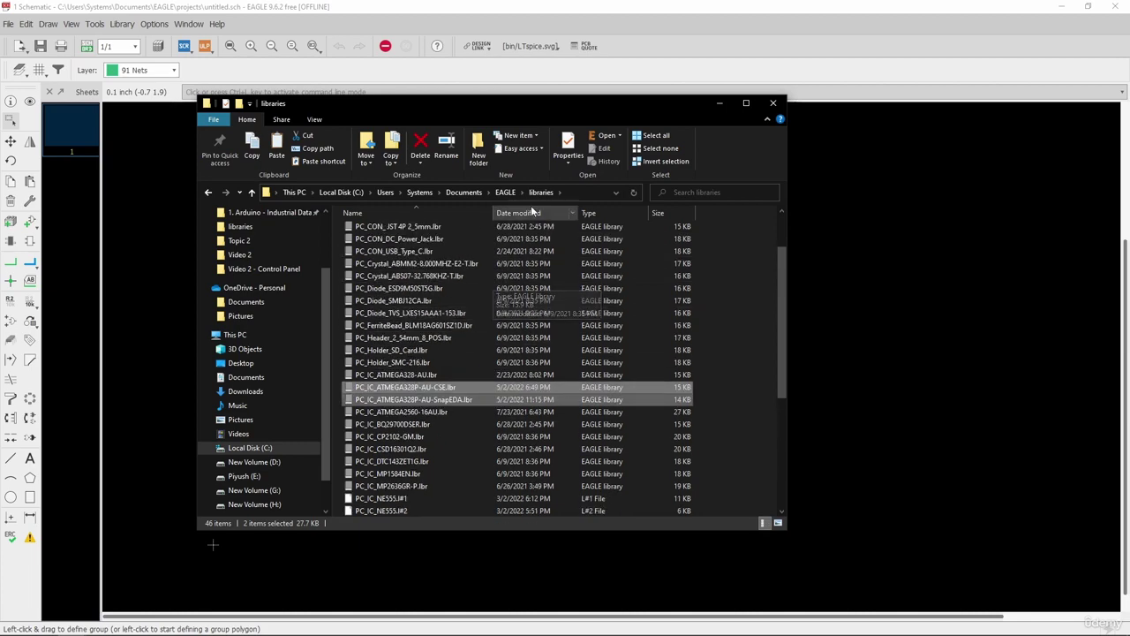
left_click(718, 104)
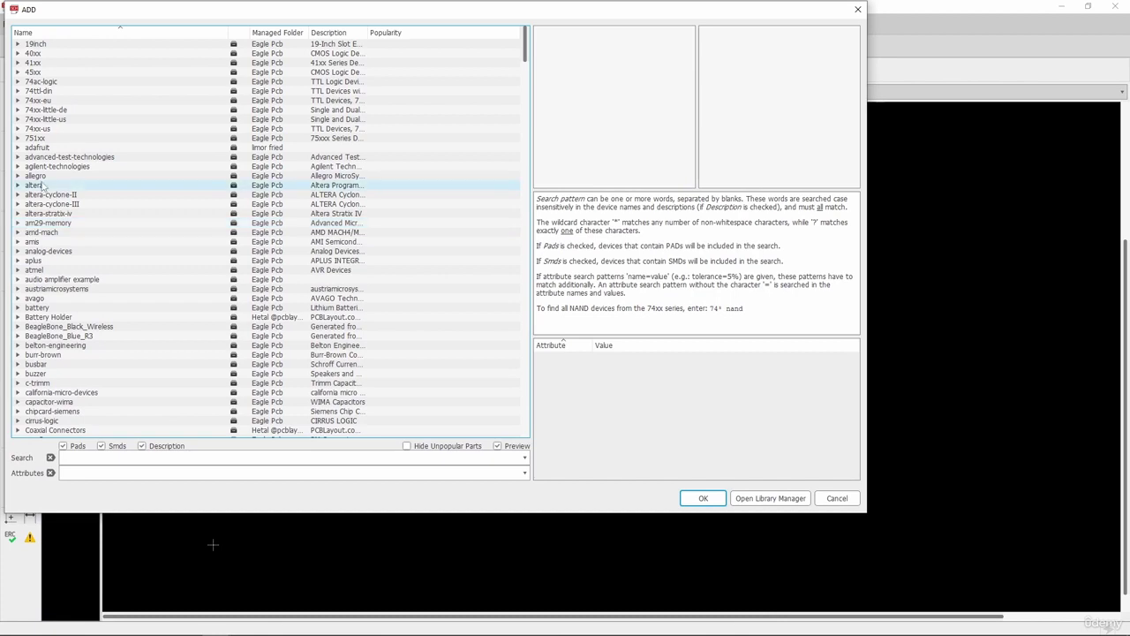
Step: Scroll to PC_IC_ATMEGA328-AU in the Add list, expand and collapse it, then close the dialog
scroll(92, 187, "down", 20)
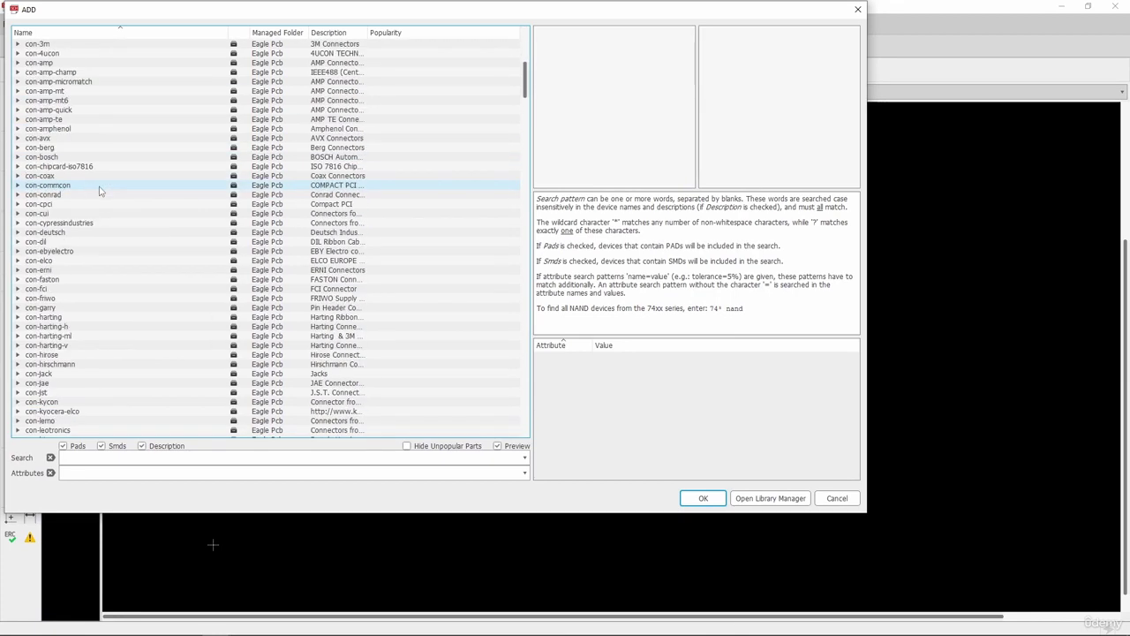
scroll(52, 276, "down", 20)
scroll(53, 279, "down", 20)
scroll(55, 277, "down", 15)
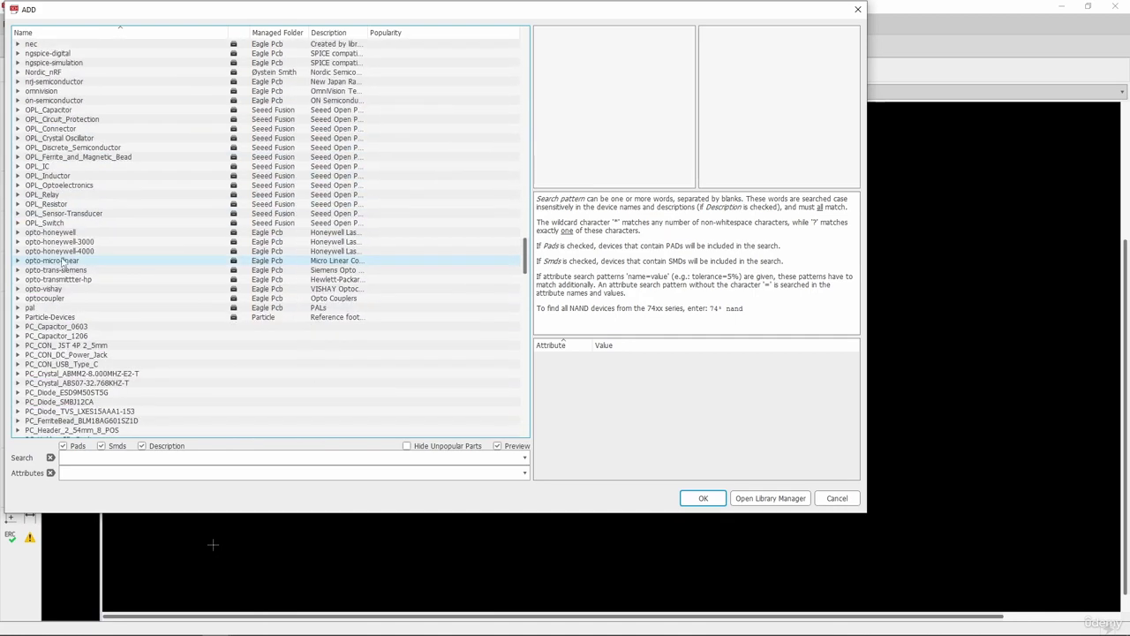
scroll(64, 263, "down", 2)
scroll(65, 269, "down", 7)
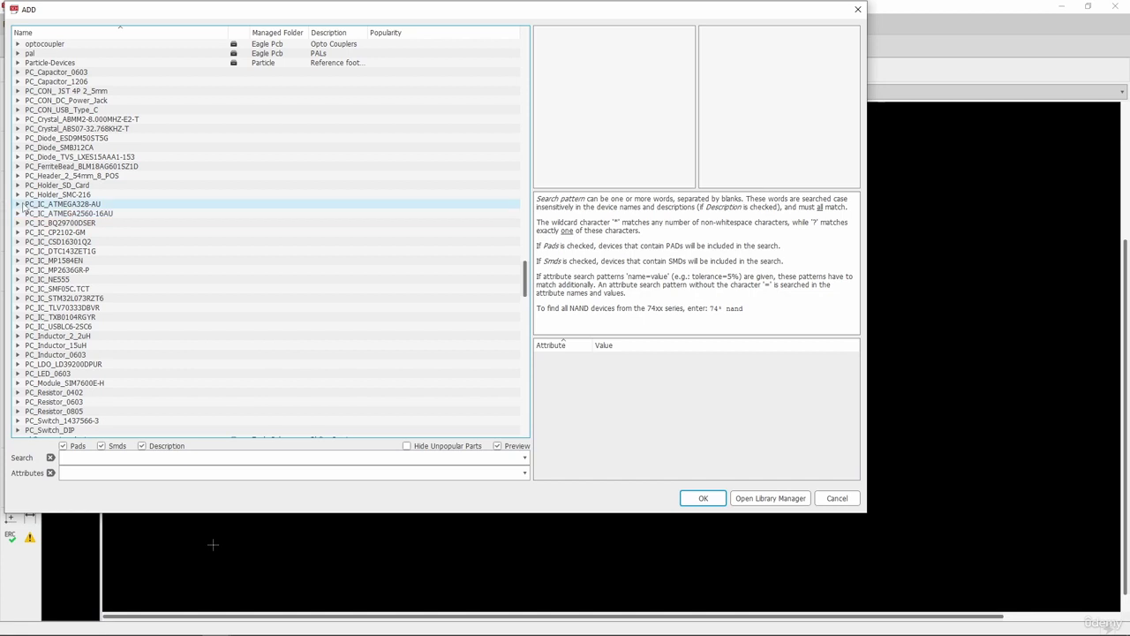
left_click(17, 204)
left_click(17, 204)
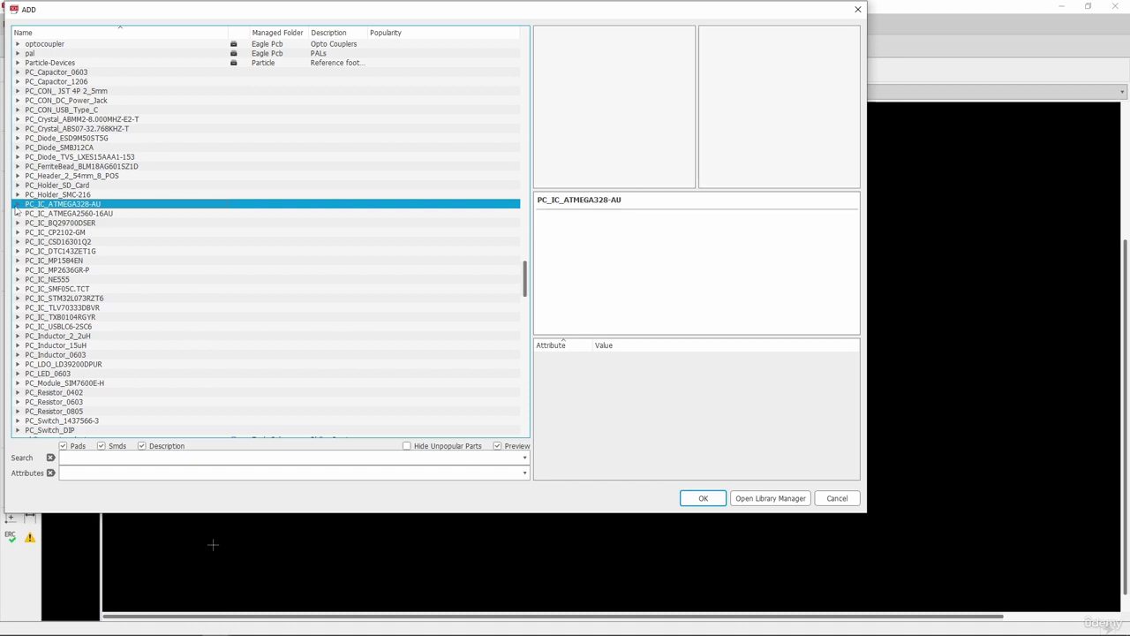
left_click(858, 9)
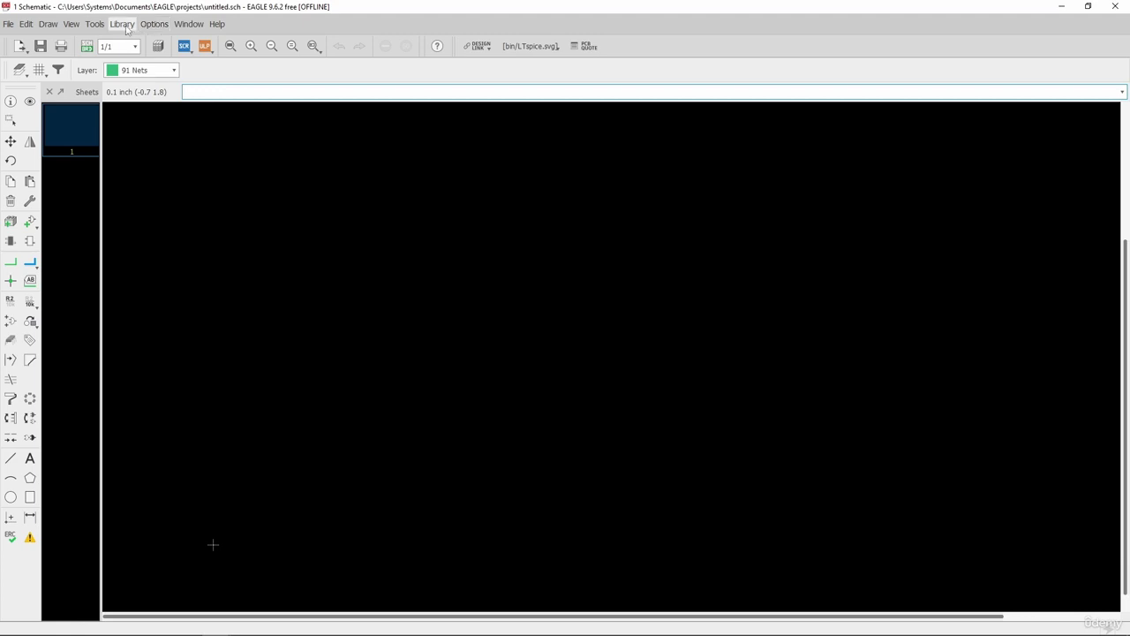
Step: Open the Library Manager from the Library menu and cycle through its tabs, ending on Available
left_click(122, 25)
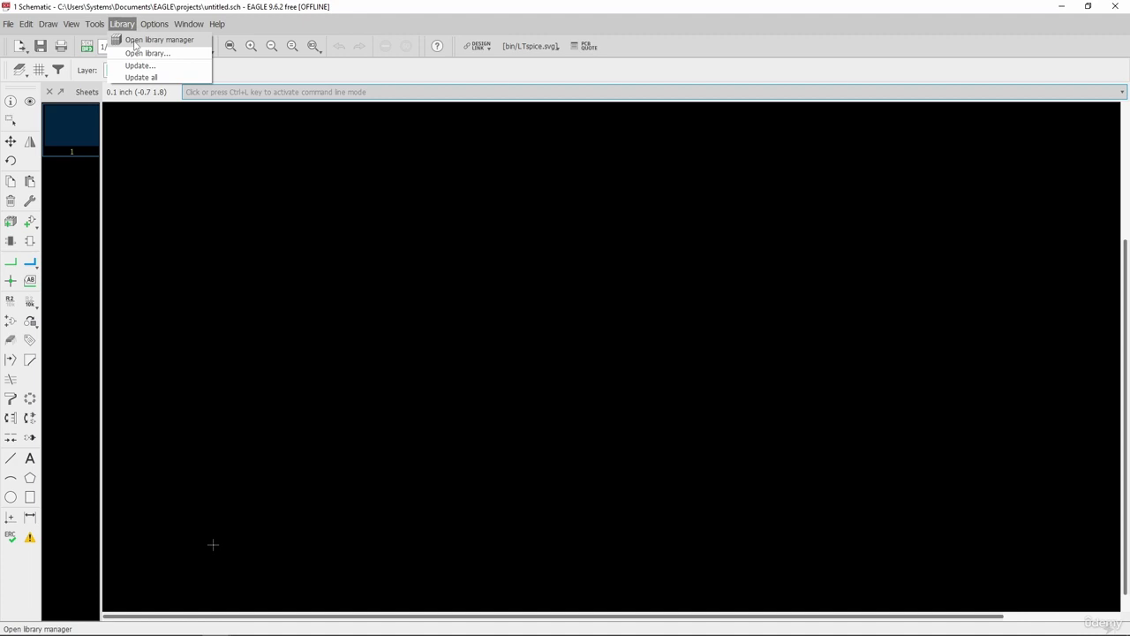
left_click(134, 41)
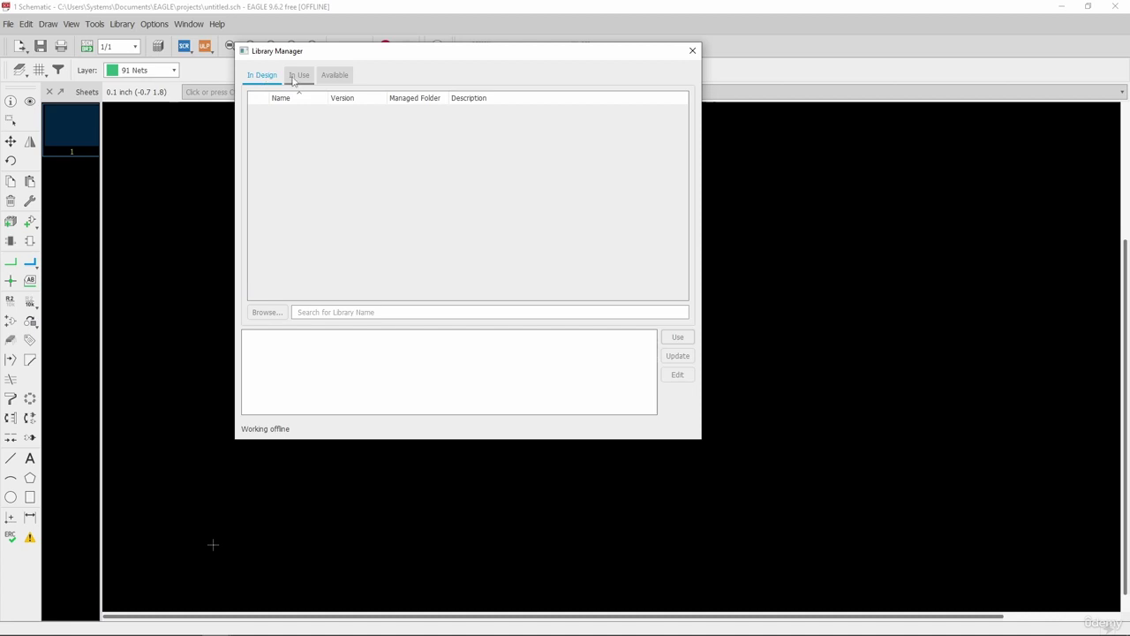
left_click(298, 77)
left_click(336, 75)
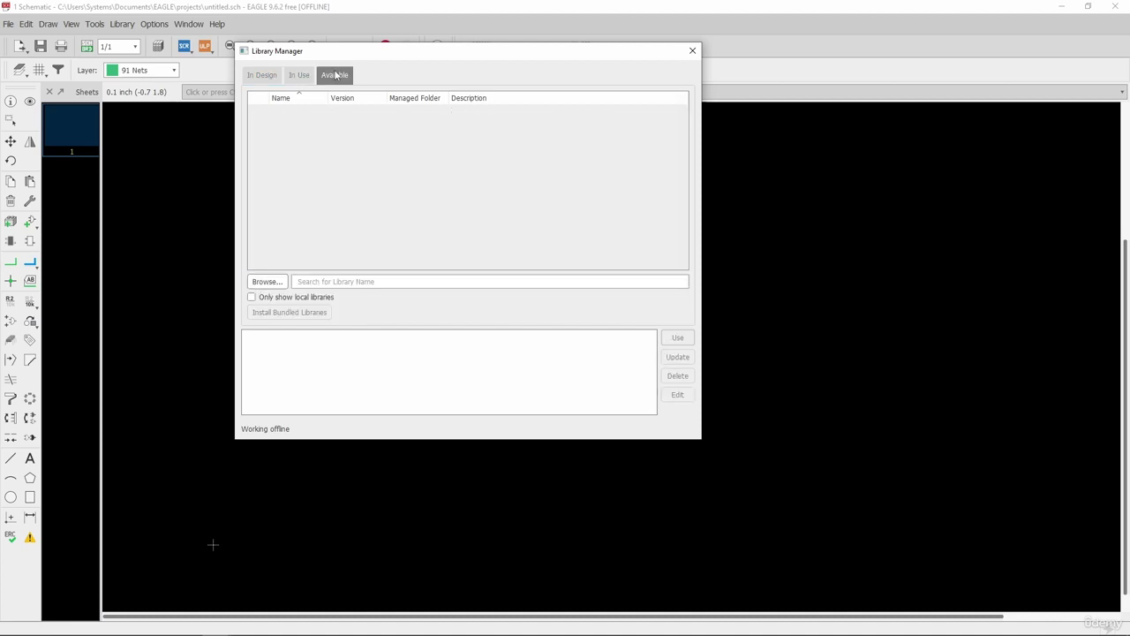
left_click(261, 76)
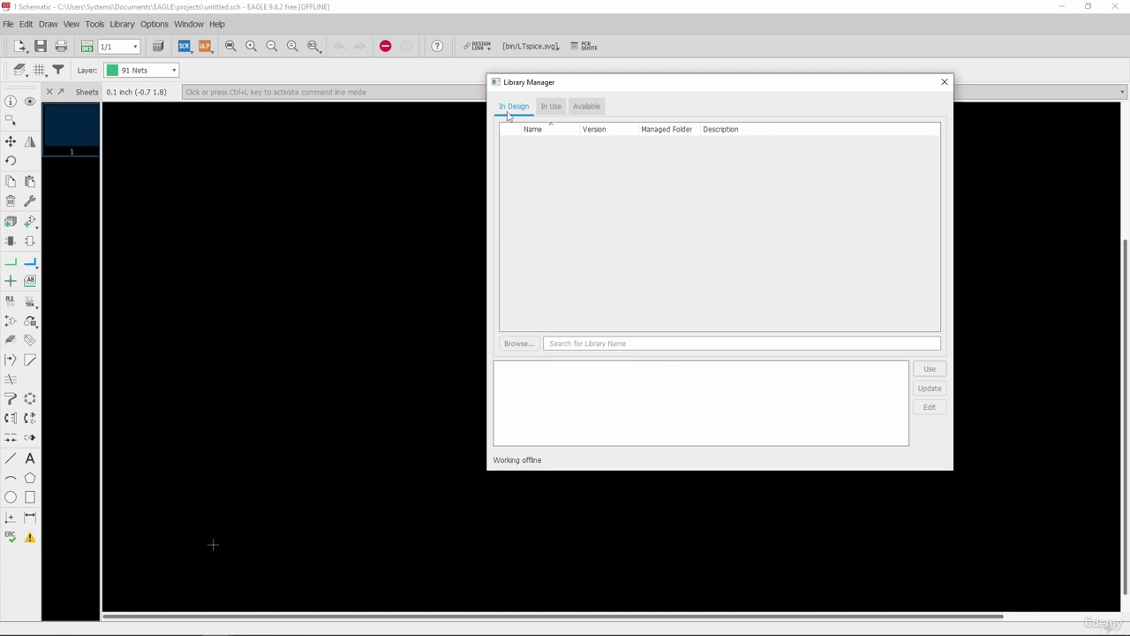
left_click(554, 107)
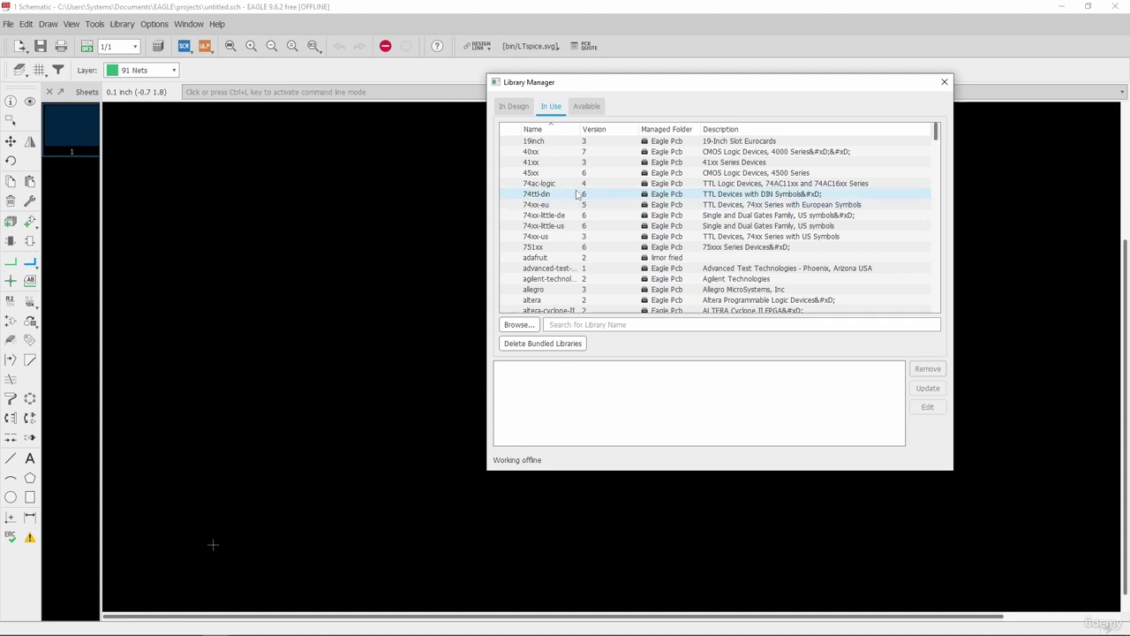
scroll(585, 205, "down", 8)
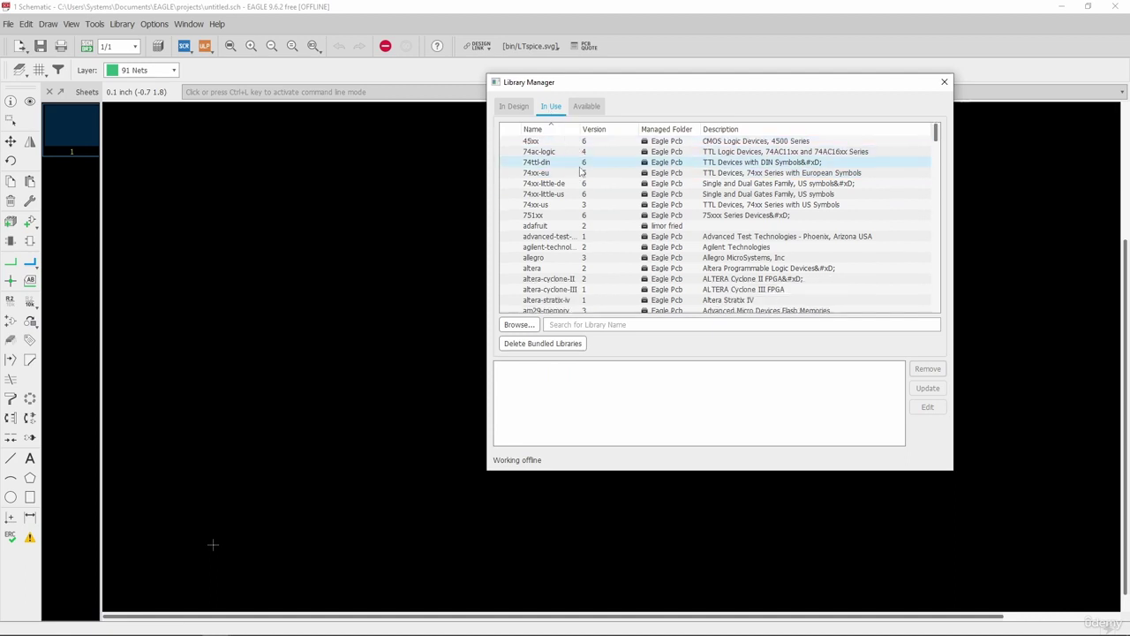
scroll(585, 205, "down", 15)
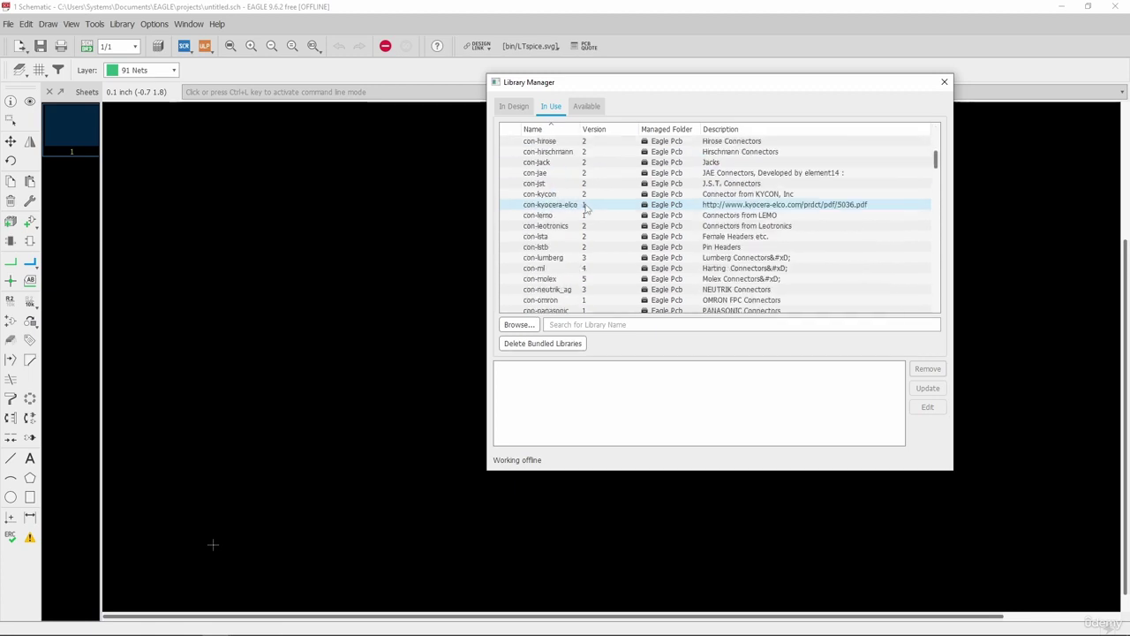
left_click_drag(935, 166, 935, 136)
left_click(593, 108)
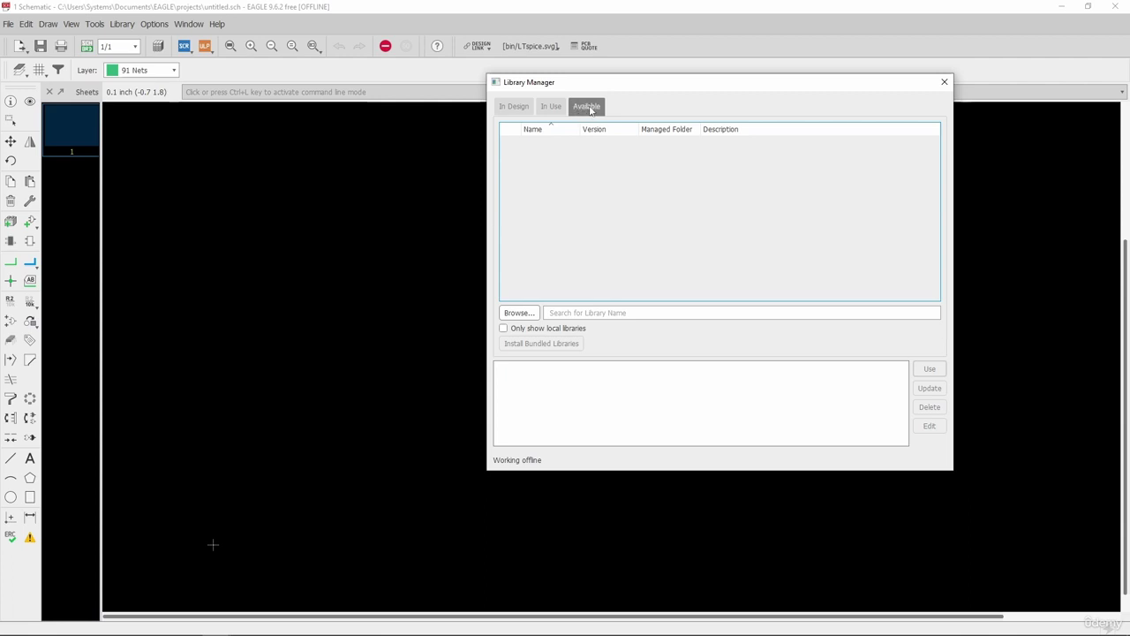
Step: Browse the EAGLE libraries folder and select PC_IC_ATMEGA328P-AU-CSE.lbr and PC_IC_ATMEGA328P-AU-SnapEDA.lbr
left_click(520, 313)
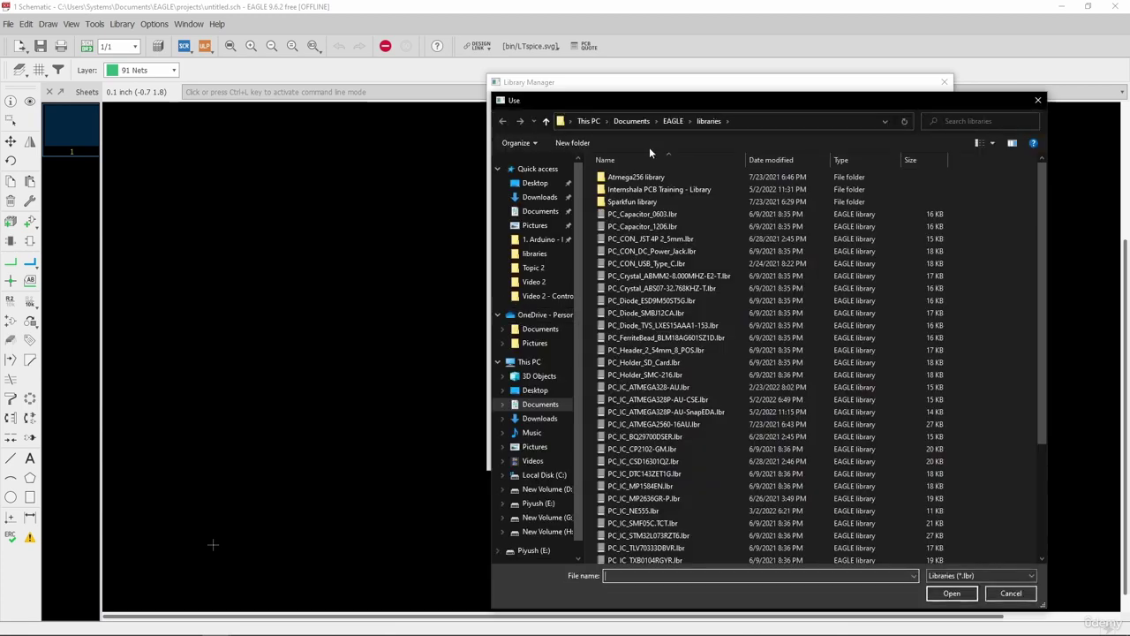
left_click_drag(700, 105, 525, 53)
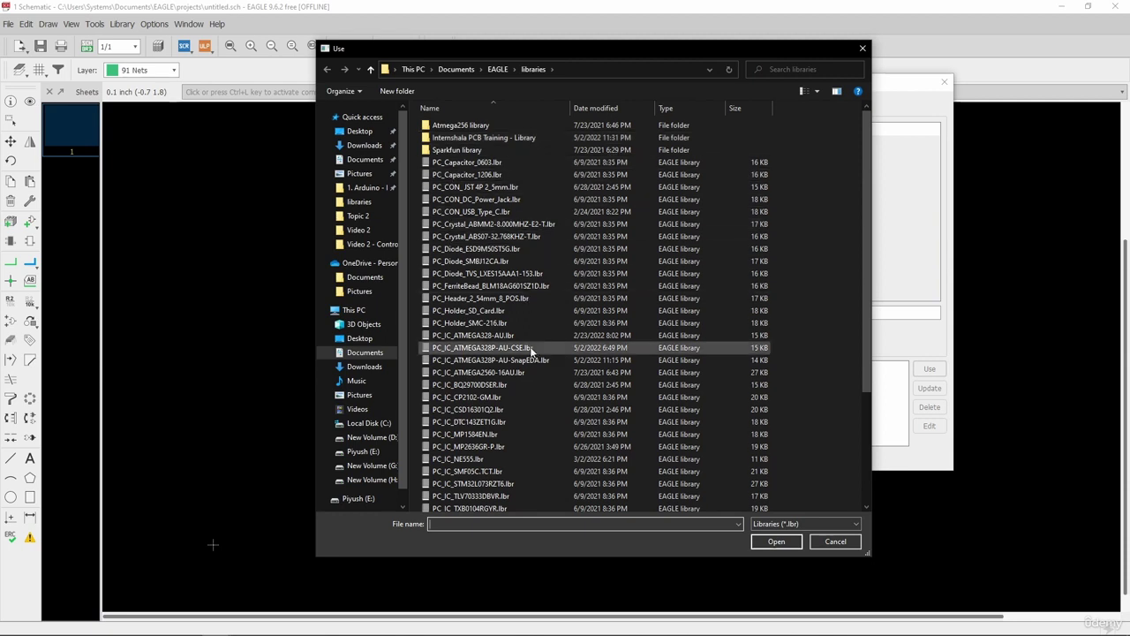
left_click(477, 351)
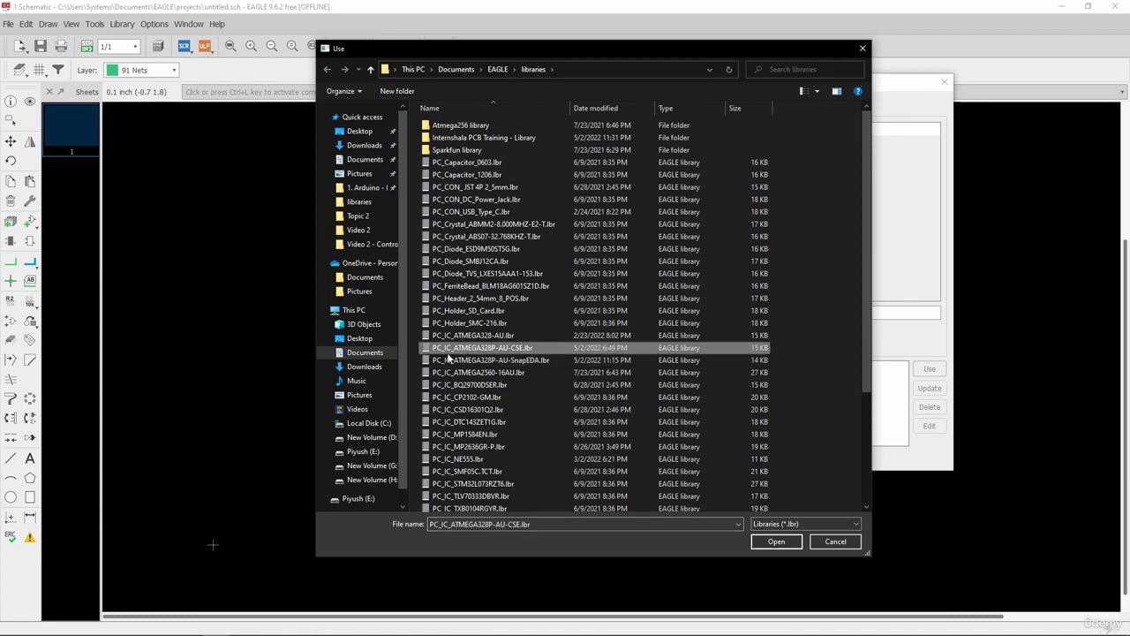
left_click(494, 360, "ctrl")
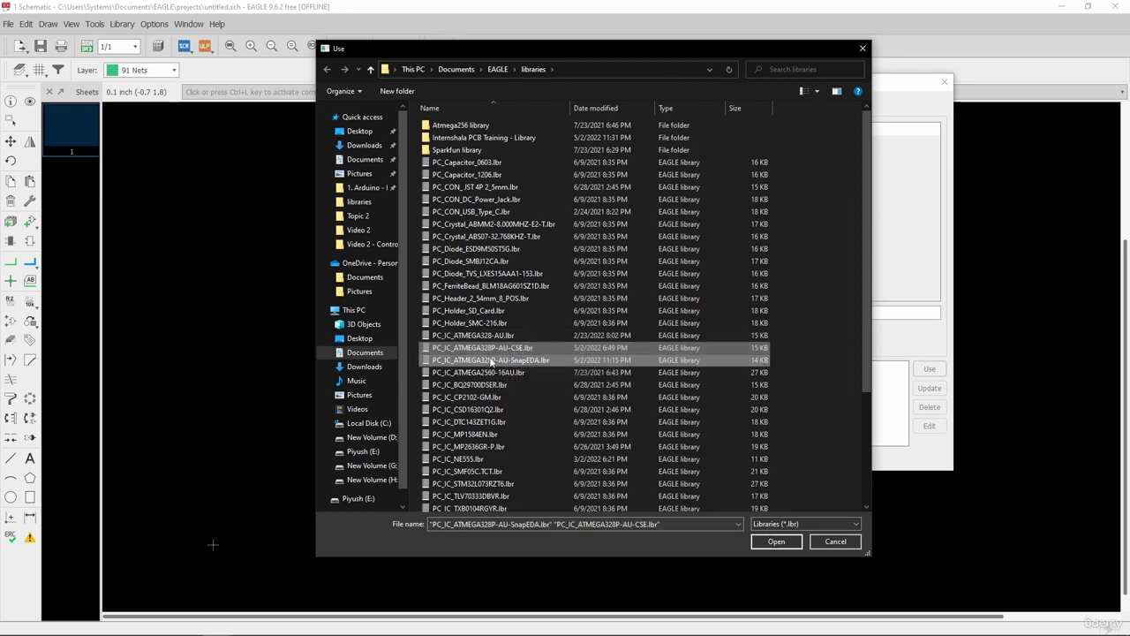
left_click(513, 337)
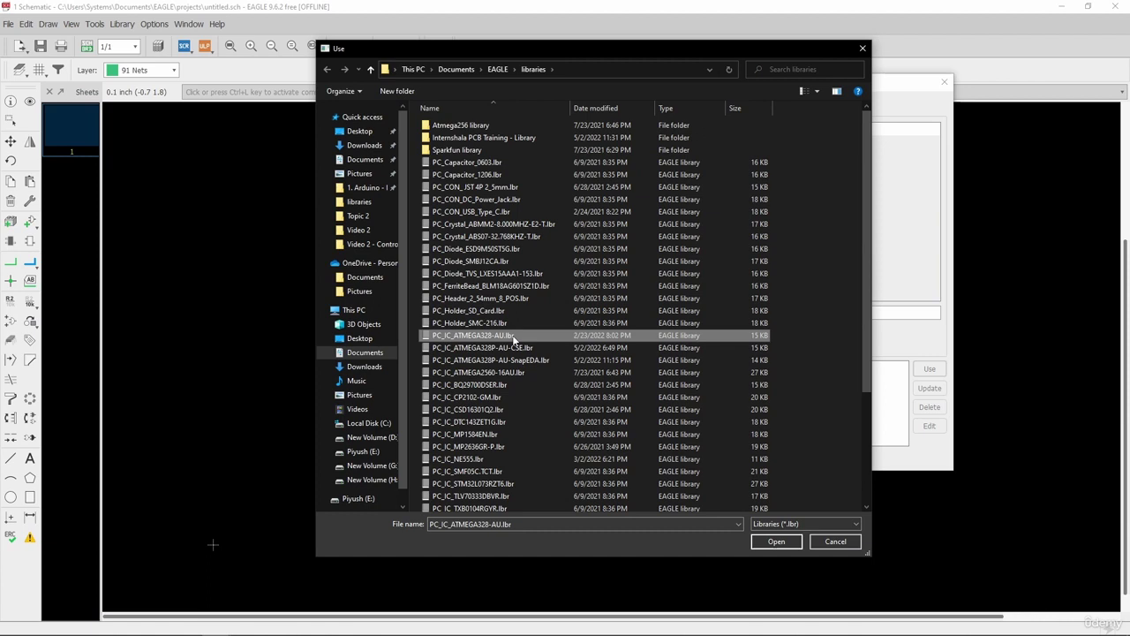
left_click(533, 349)
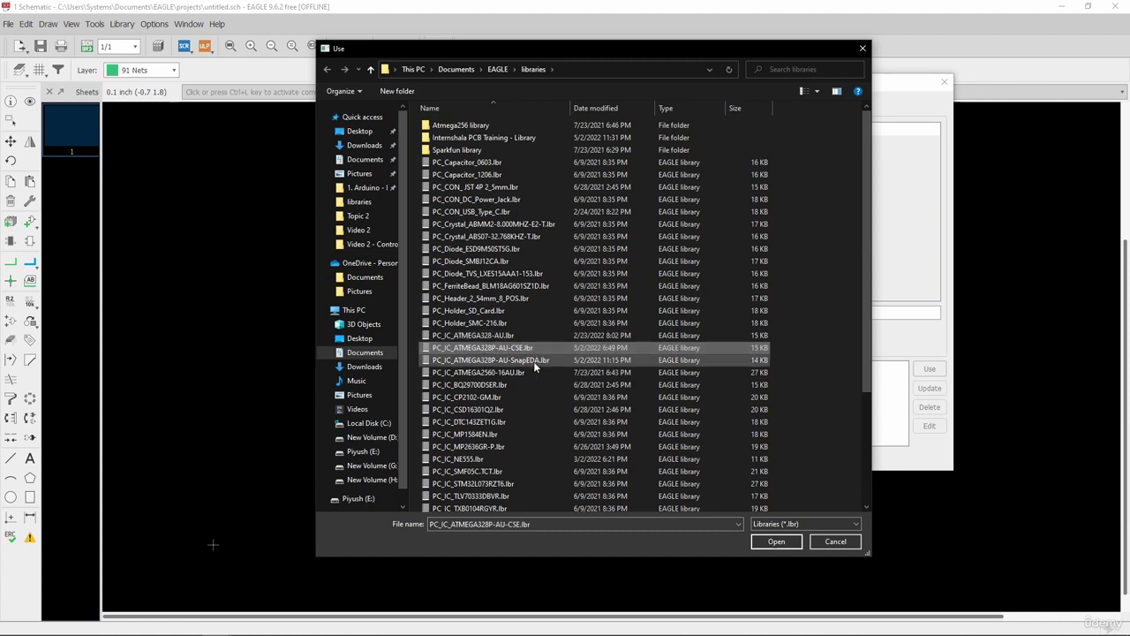
left_click(533, 362, "ctrl")
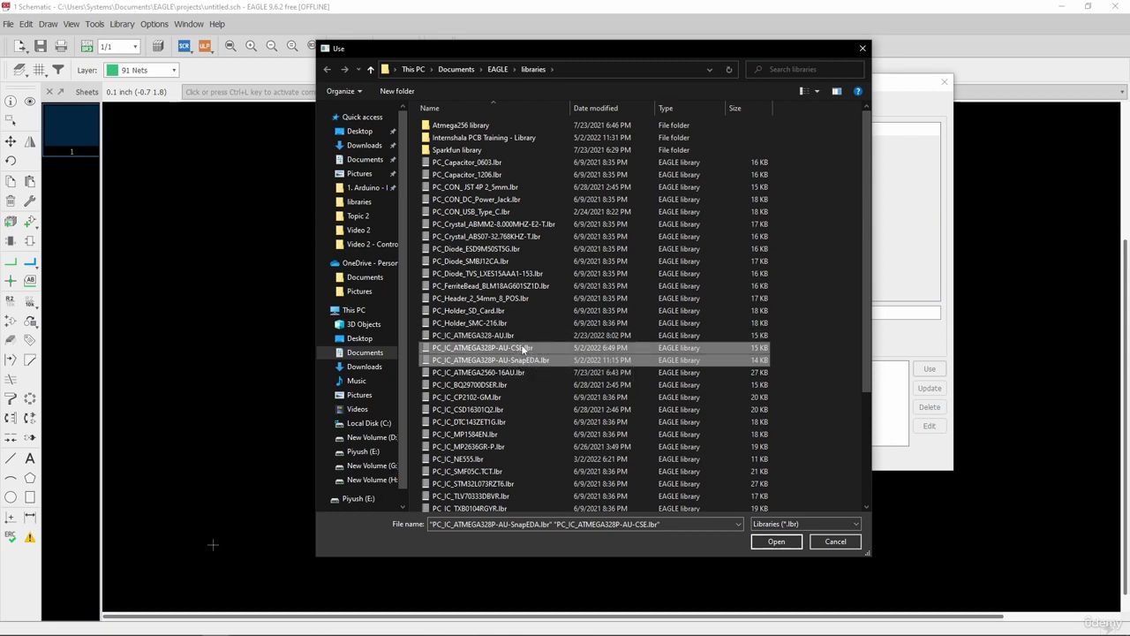
Step: Load the two libraries, then select both new ATMEGA328P-AU libraries and apply Use (2)
left_click(776, 542)
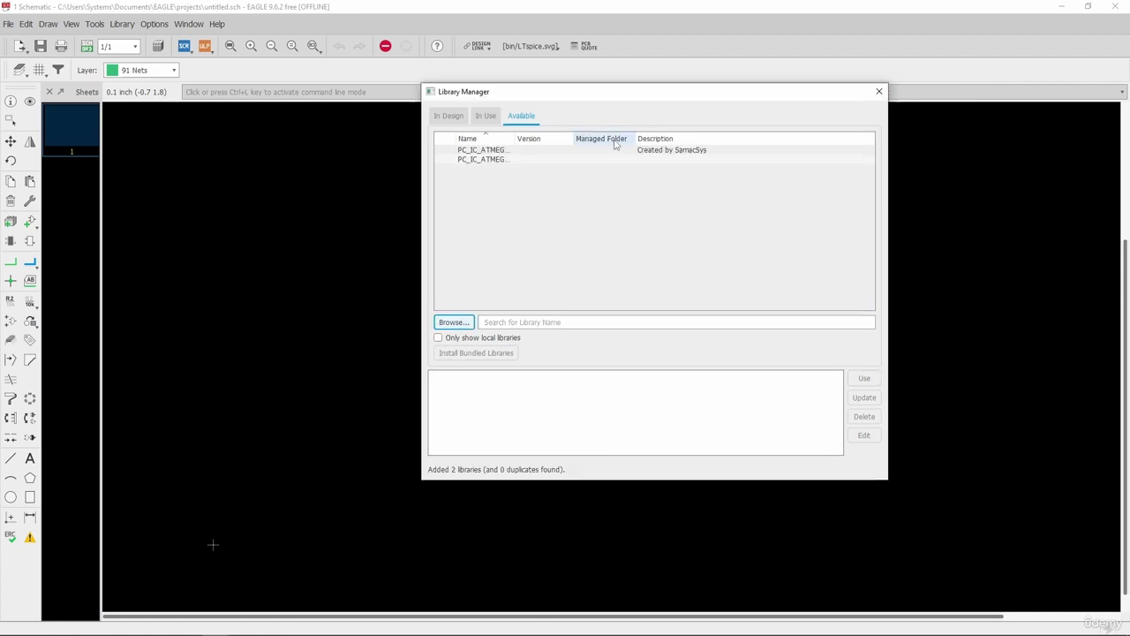
double_click(514, 141)
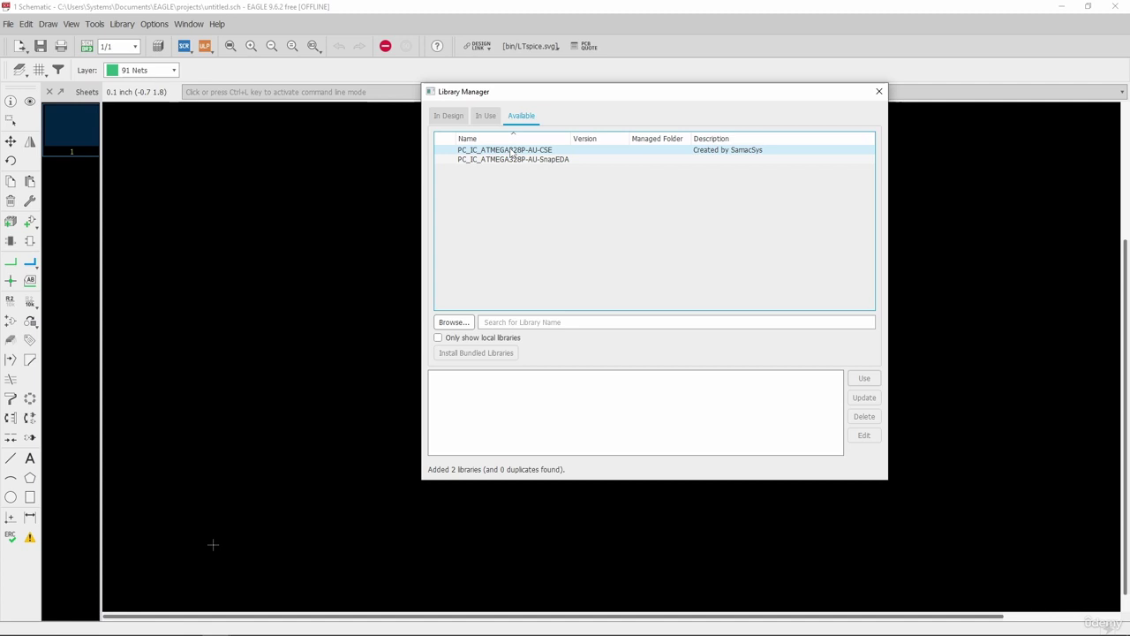
left_click(512, 151)
left_click(515, 160, "shift")
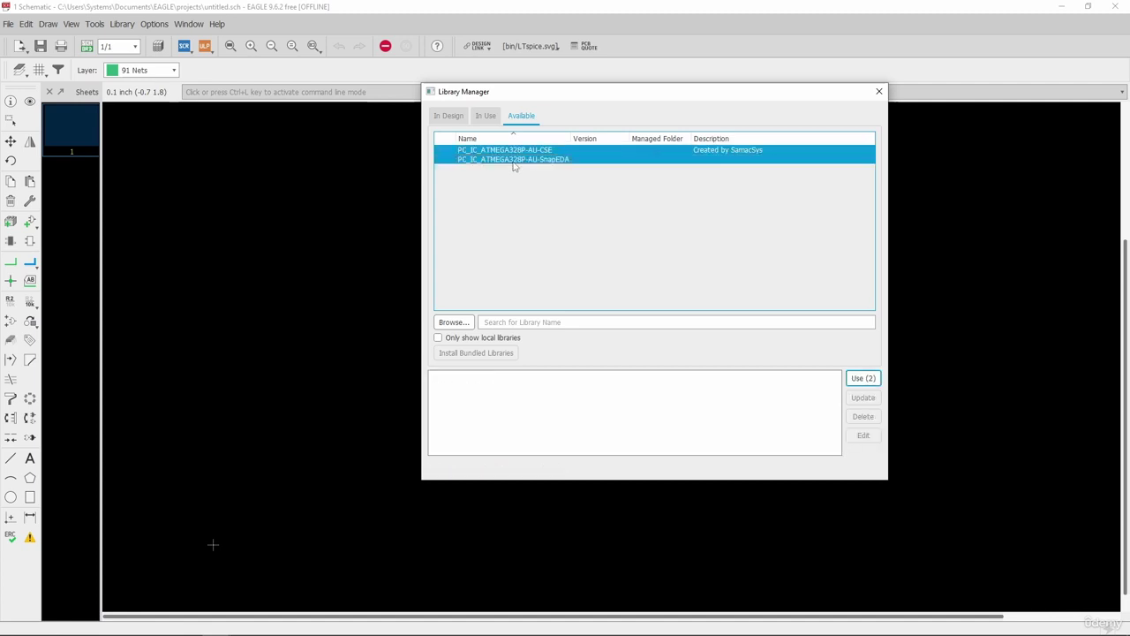
left_click(861, 378)
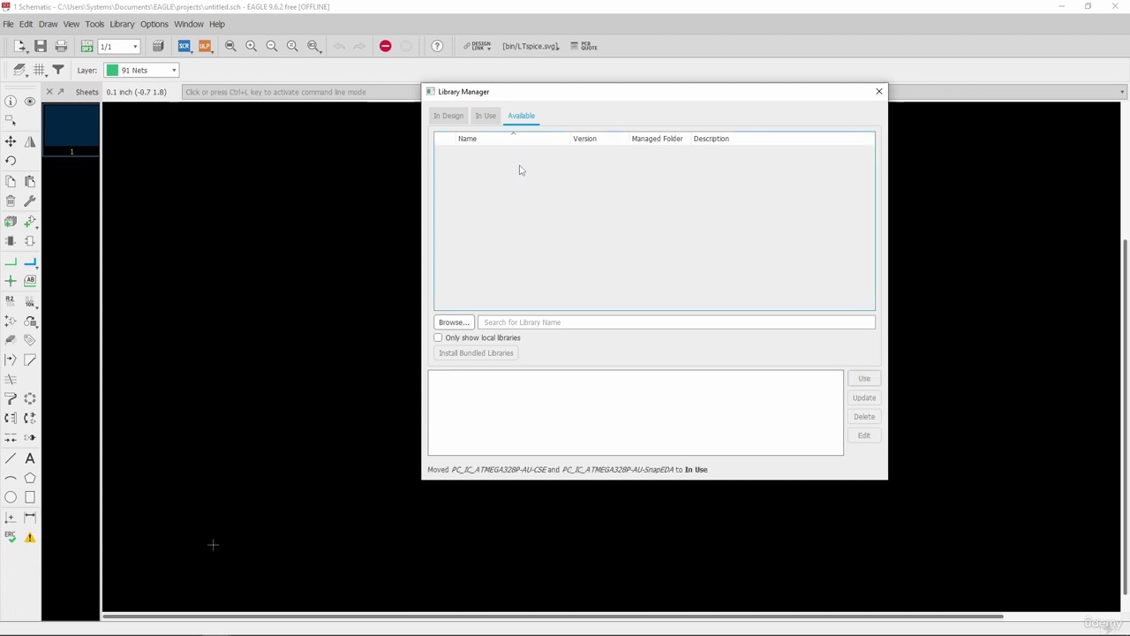
Step: Check the In Use list for PC_IC_ATMEGA328P-AU-CSE and PC_IC_ATMEGA328P-AU-SnapEDA libraries, widening the Name column
left_click(488, 117)
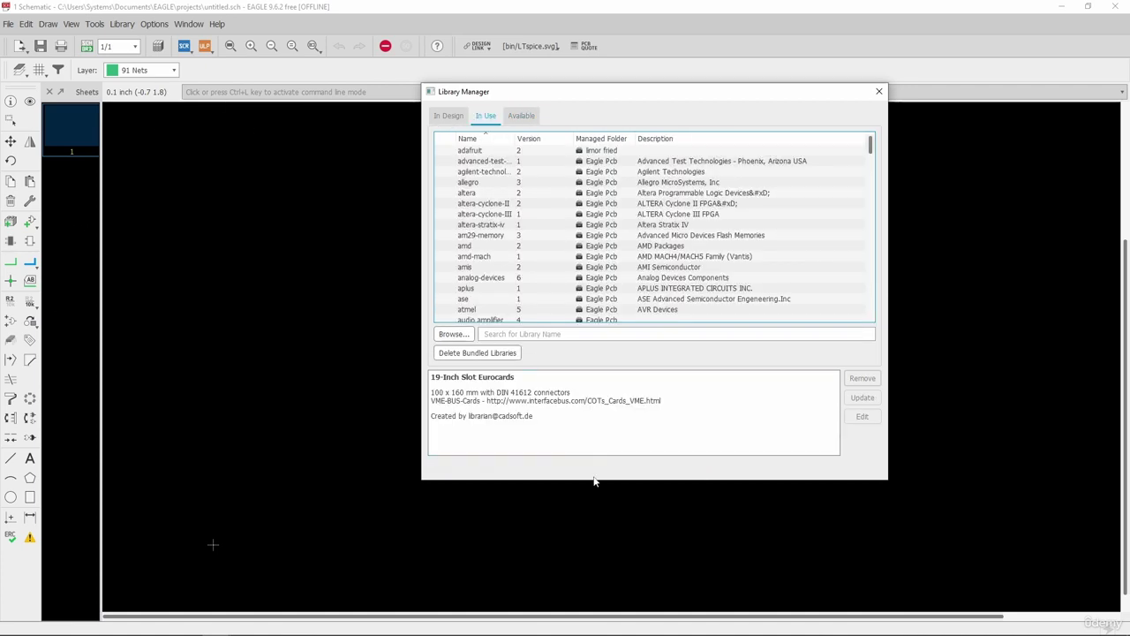
left_click_drag(597, 481, 601, 606)
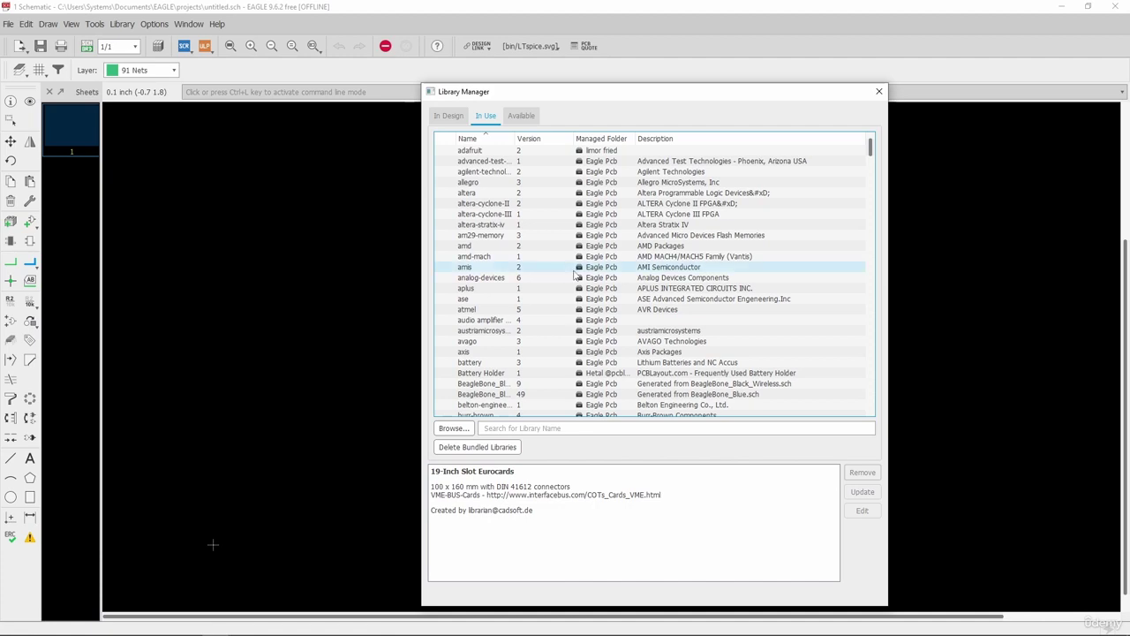
scroll(575, 256, "down", 15)
scroll(575, 256, "down", 20)
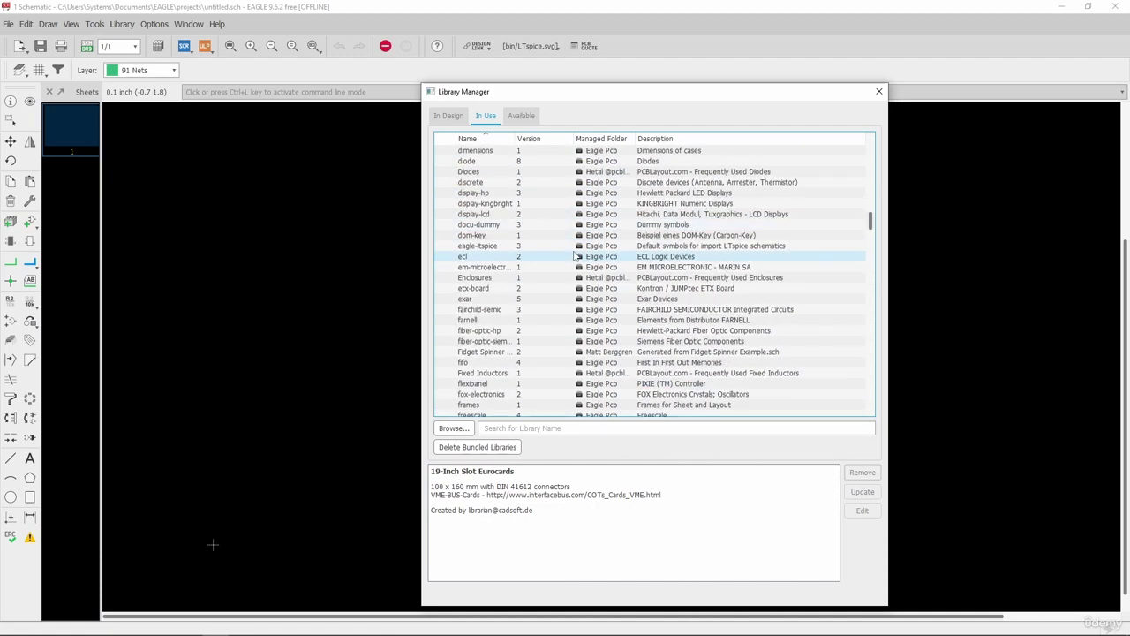
scroll(579, 256, "down", 20)
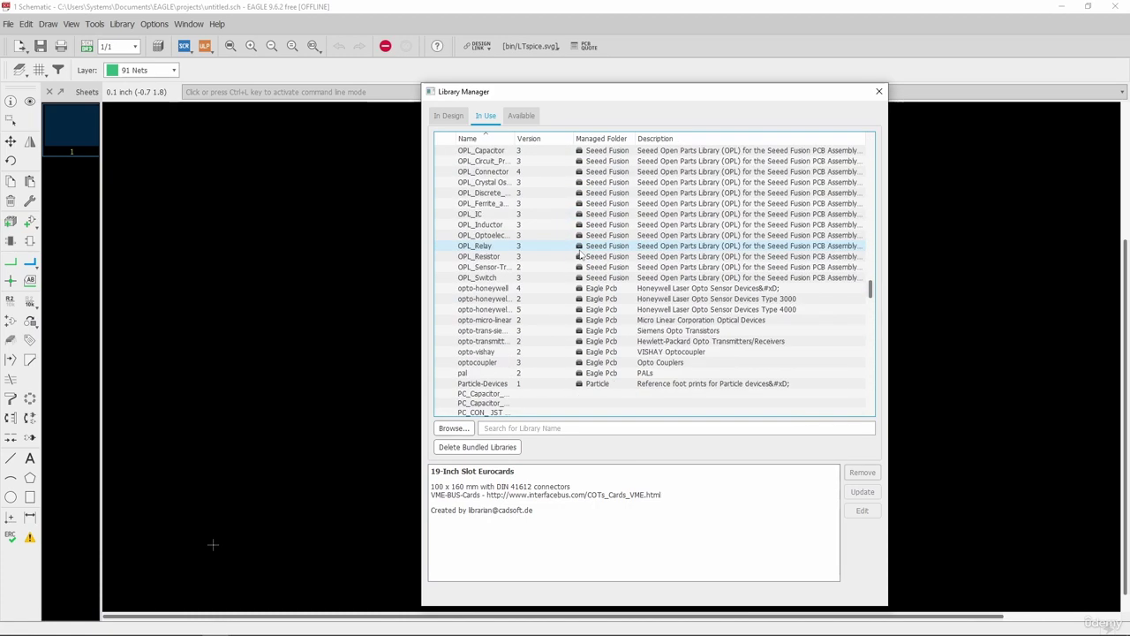
double_click(514, 139)
scroll(524, 263, "down", 7)
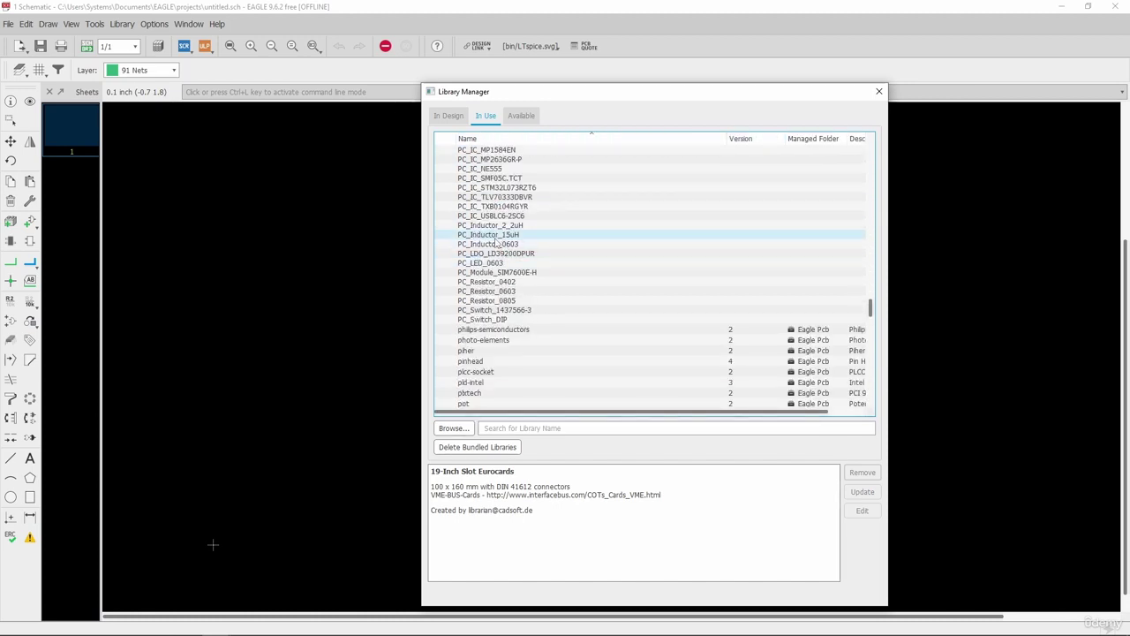
scroll(499, 240, "up", 3)
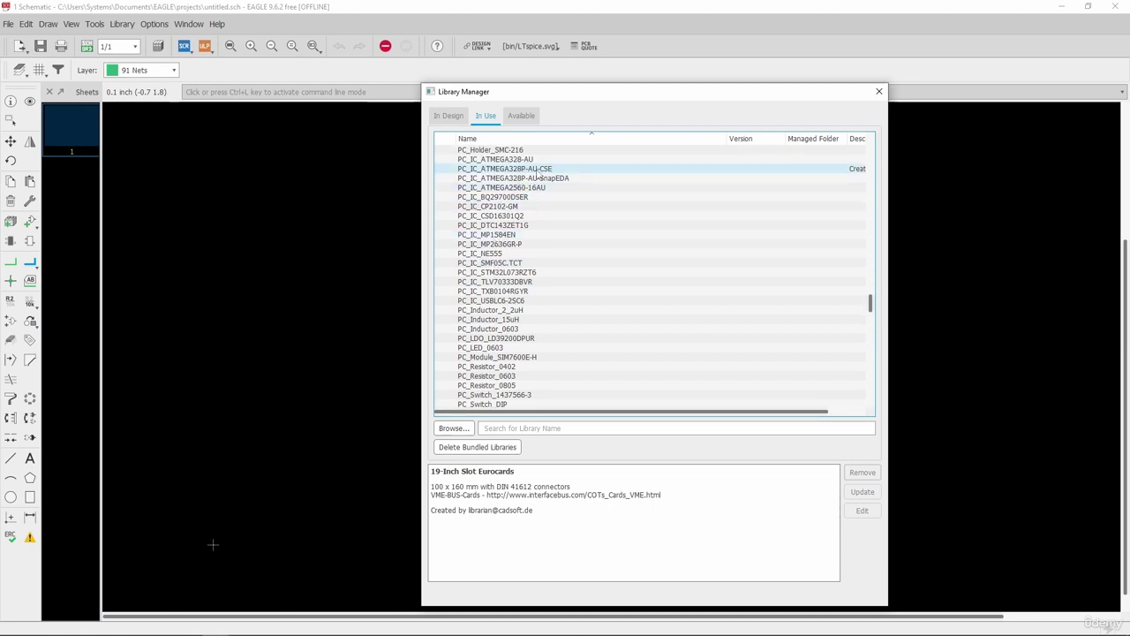
left_click(540, 169)
left_click(547, 178)
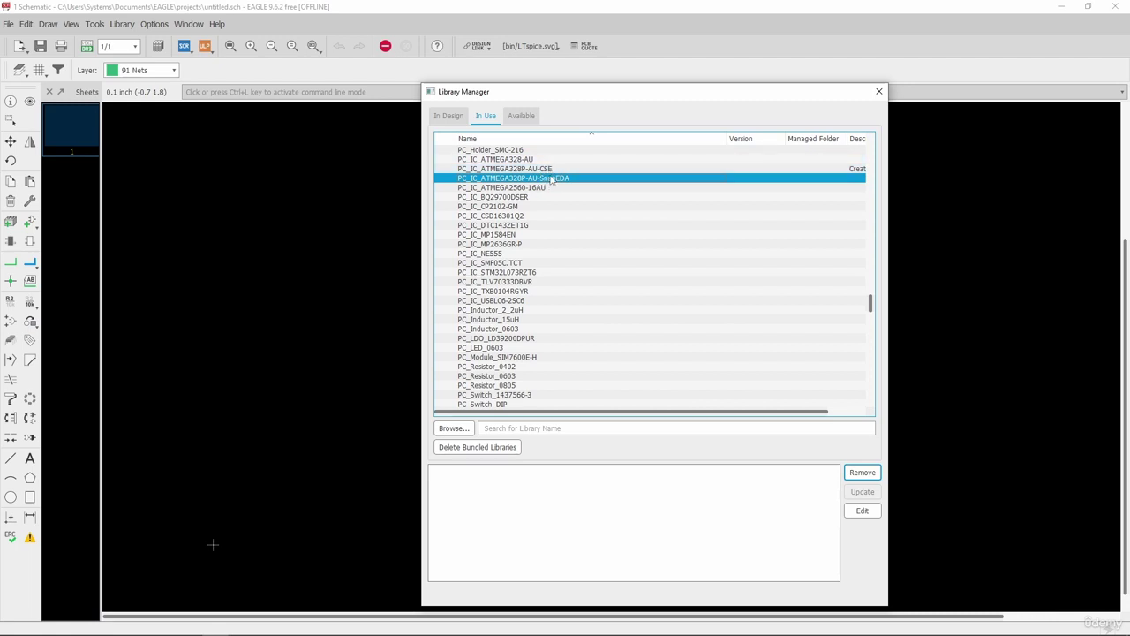
left_click(879, 92)
Step: Choose ATMEGA328P-AU from the PC_IC_ATMEGA328P-AU-CSE library in the Add dialog
left_click(29, 222)
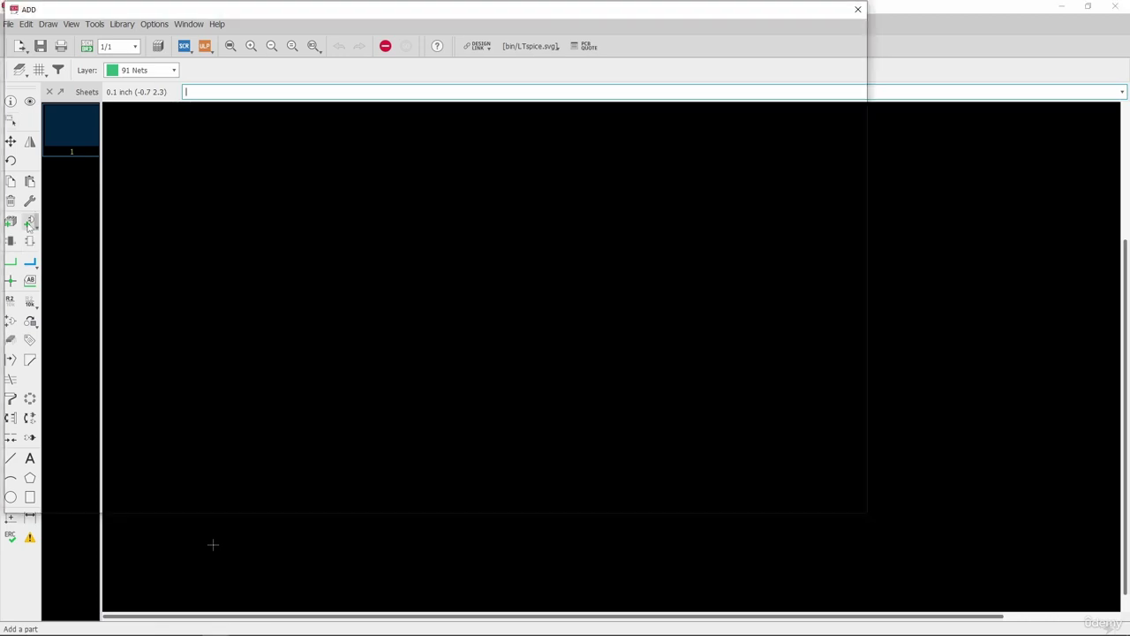
left_click(67, 214)
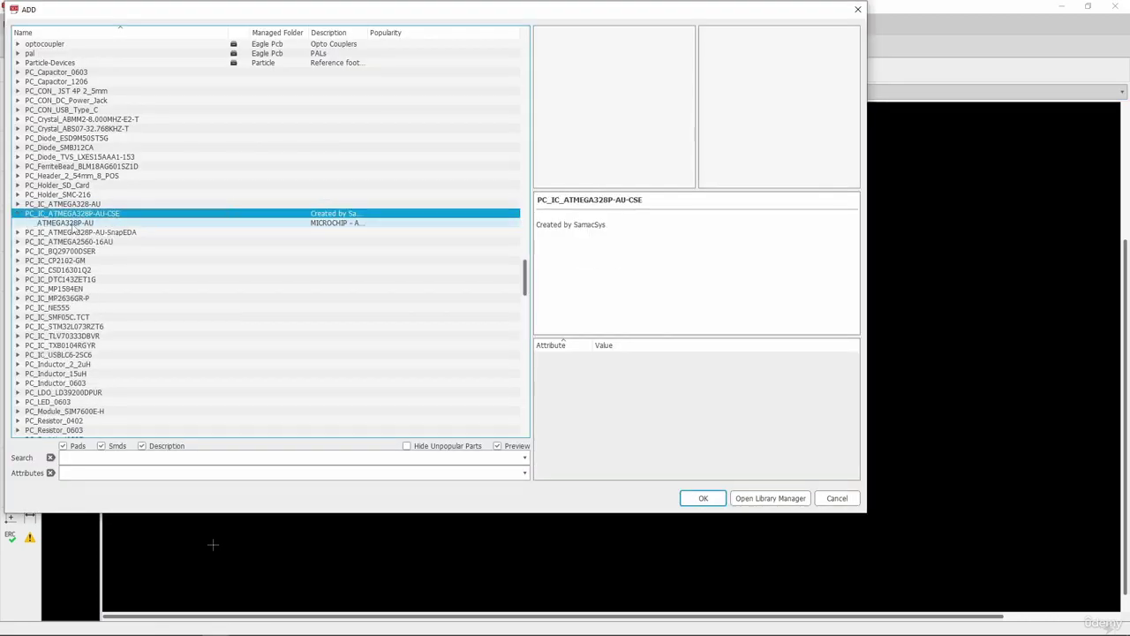
left_click(70, 222)
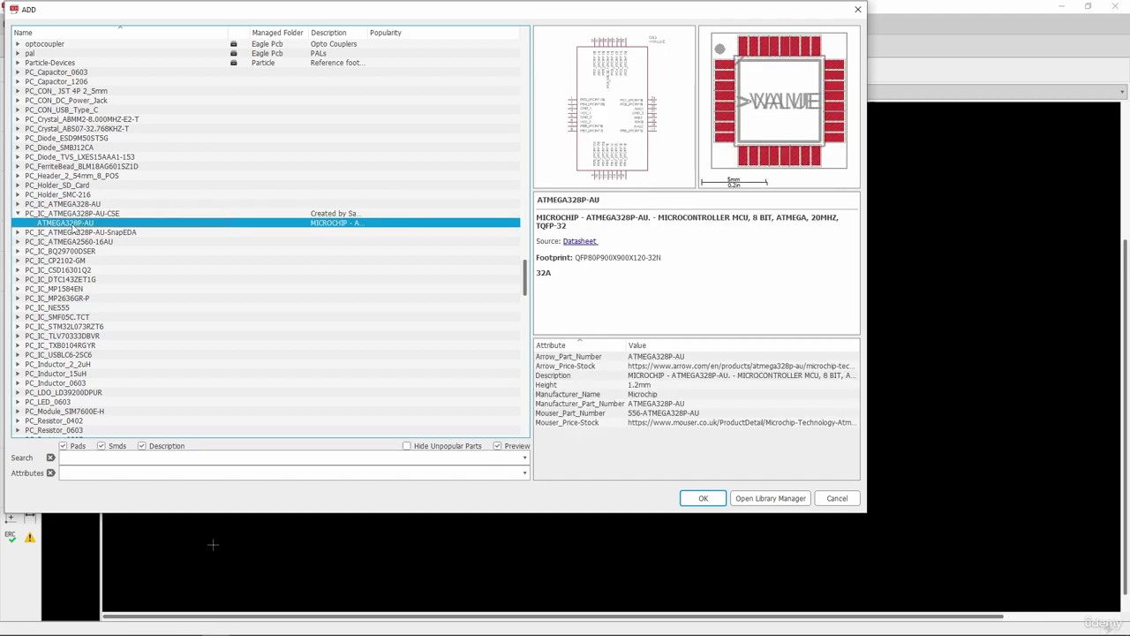
left_click(703, 498)
Step: Place the CSE ATMEGA328P-AU symbol on the schematic and cancel the extra rotated copy
scroll(305, 430, "down", 2)
left_click(306, 430)
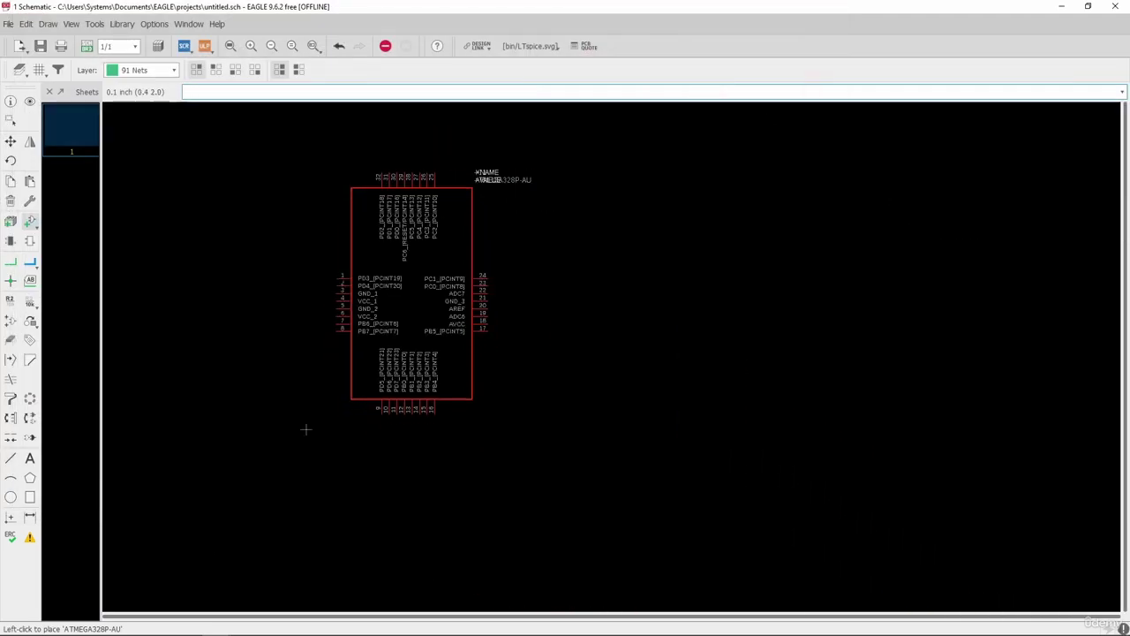
right_click(305, 429)
right_click(306, 429)
right_click(306, 430)
right_click(305, 429)
right_click(306, 429)
right_click(306, 429)
right_click(306, 429)
right_click(305, 430)
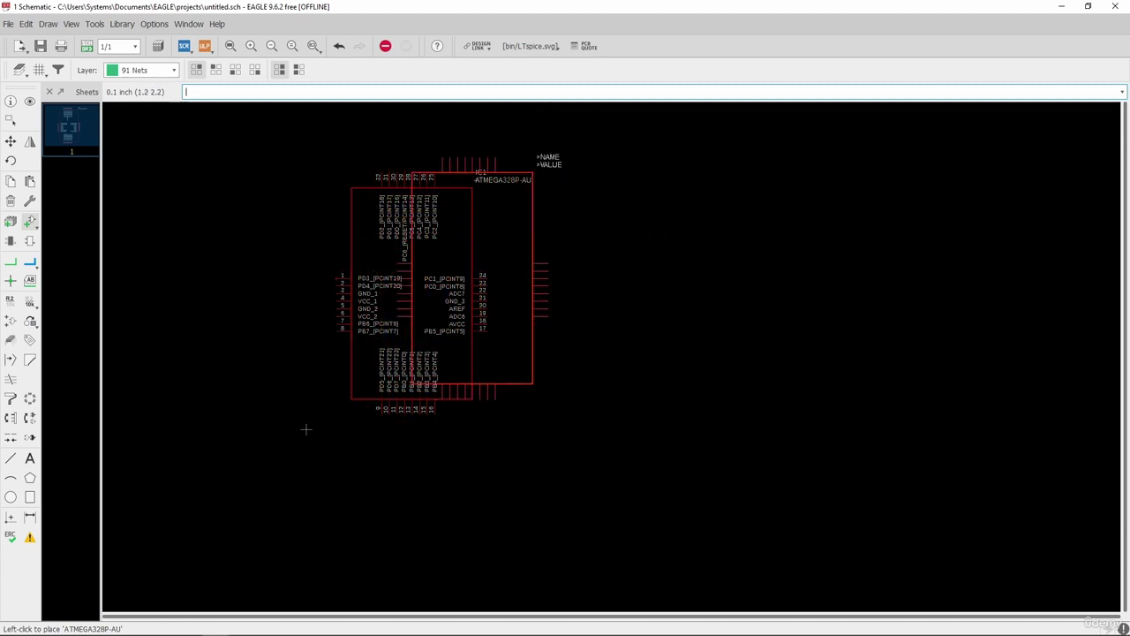
key("Escape")
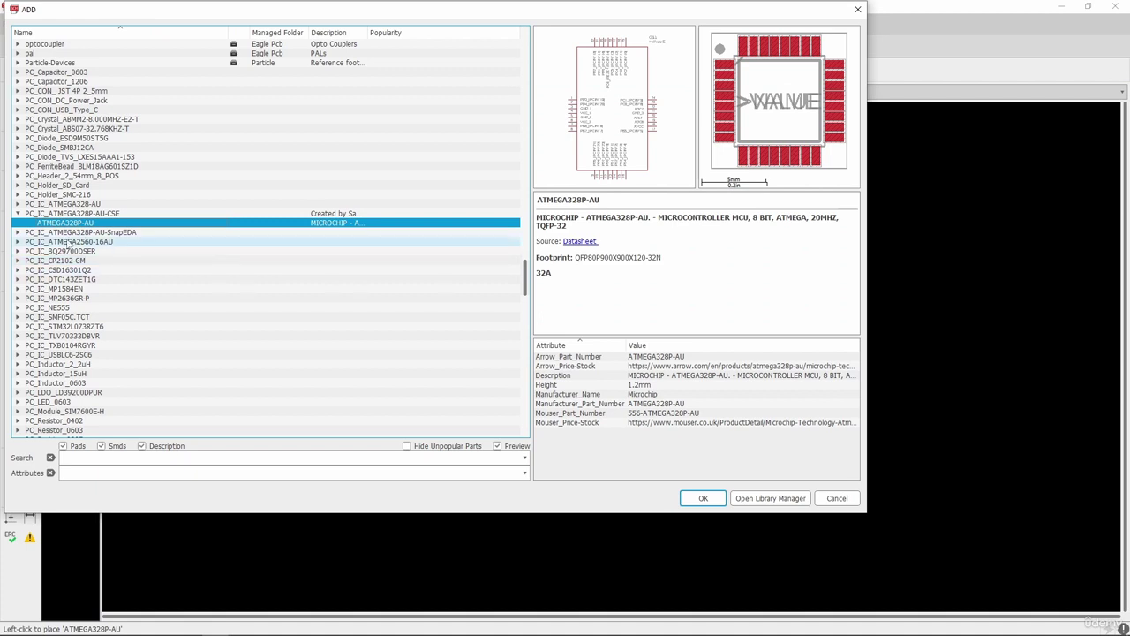
Step: Add the SnapEDA ATMEGA328P-AU as U1 beside IC1, then close the Add dialog
left_click(17, 233)
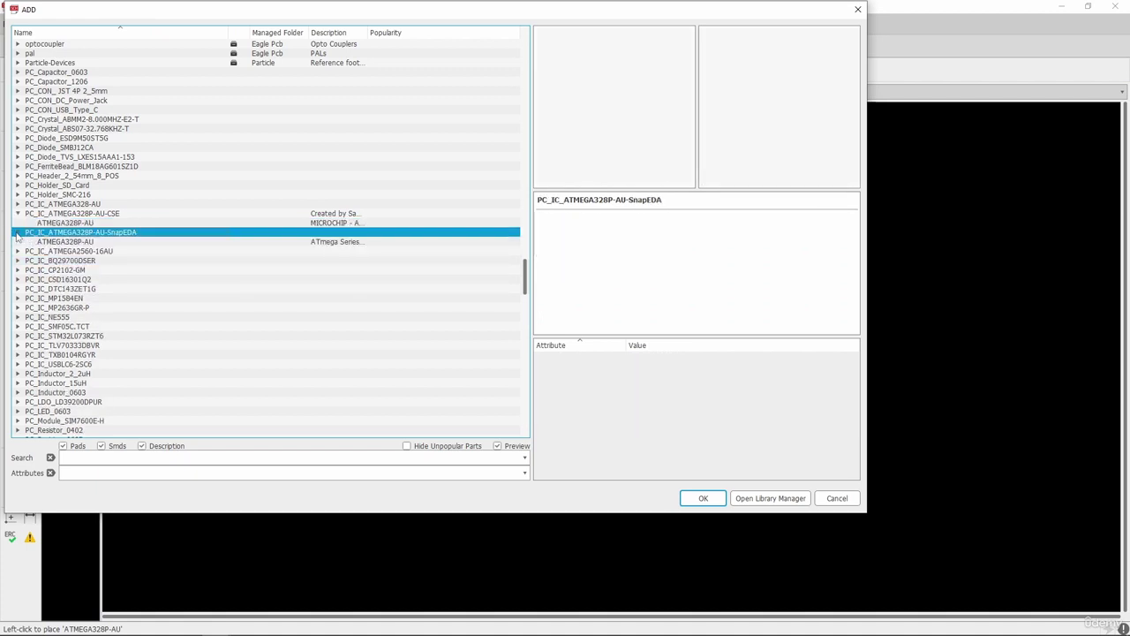
left_click(78, 243)
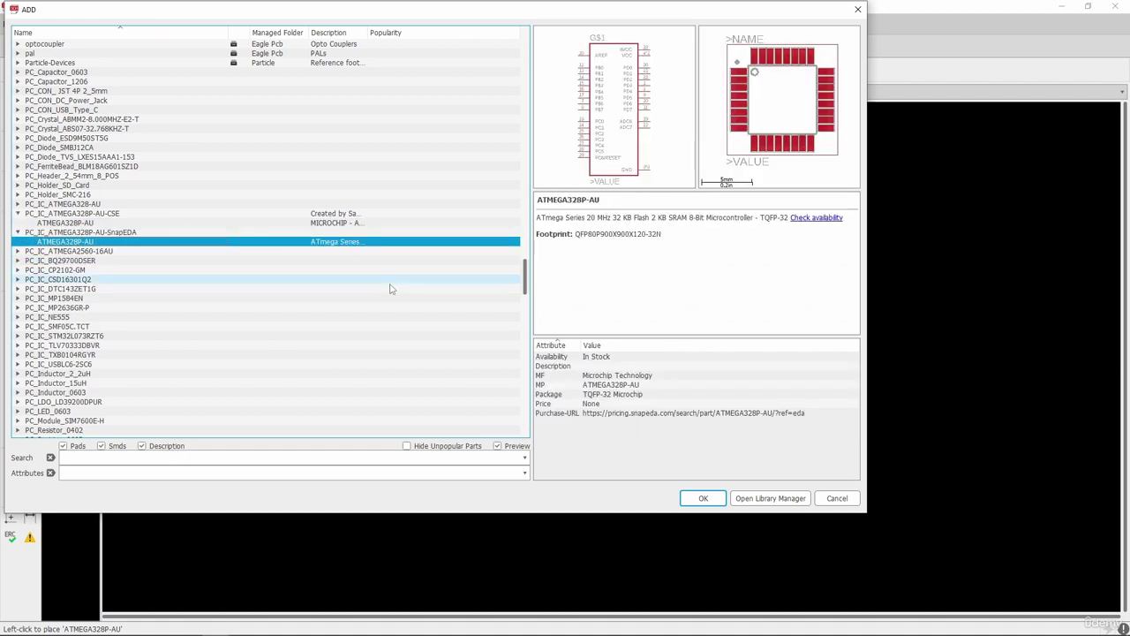
left_click(703, 498)
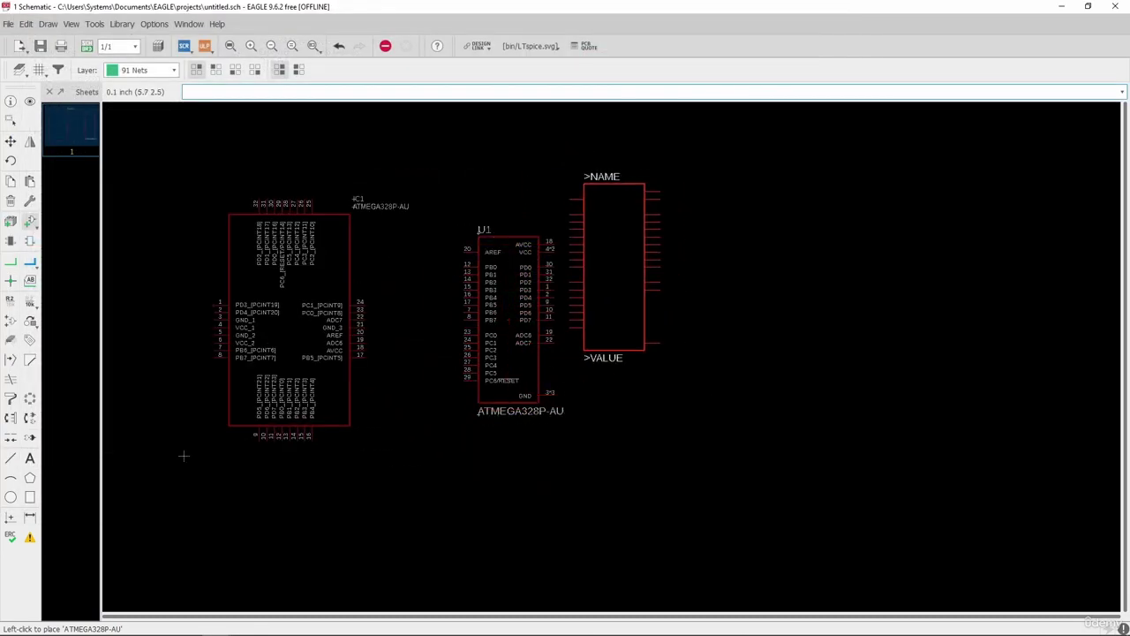
key("Escape")
left_click(858, 9)
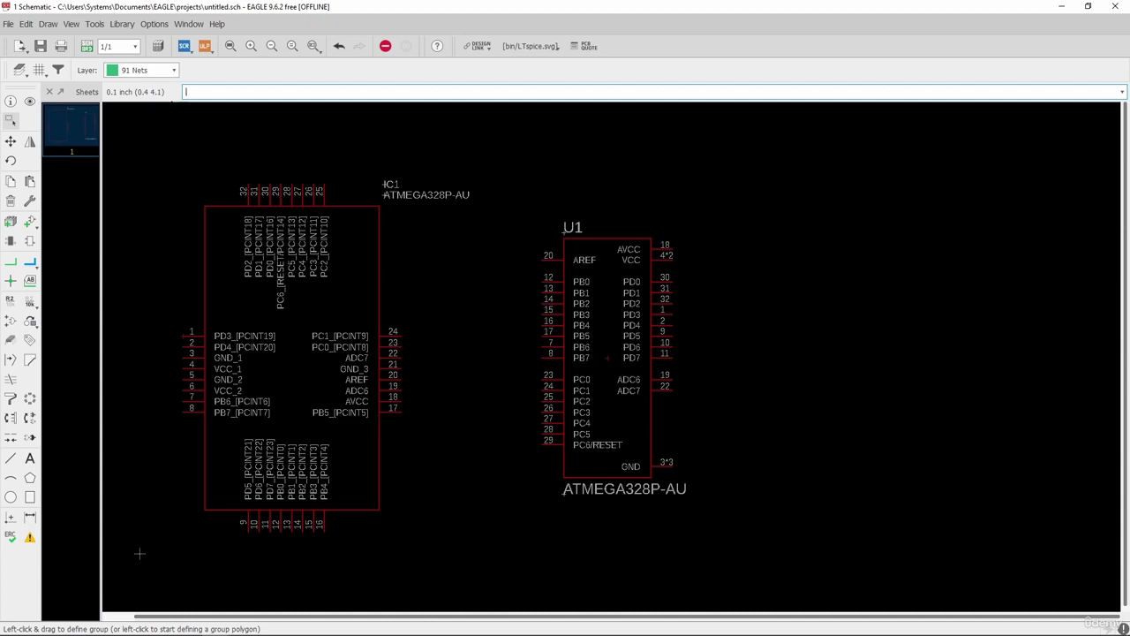
Step: Generate the board file from the schematic and arrange schematic and board windows side by side
left_click(86, 46)
left_click(220, 79)
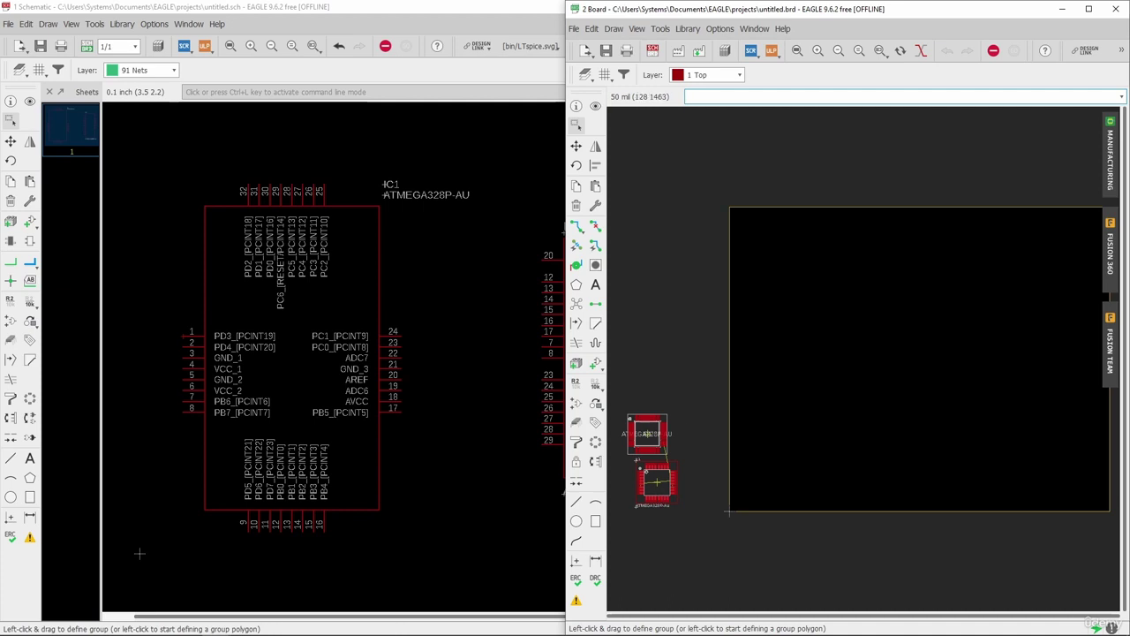
scroll(654, 477, "up", 3)
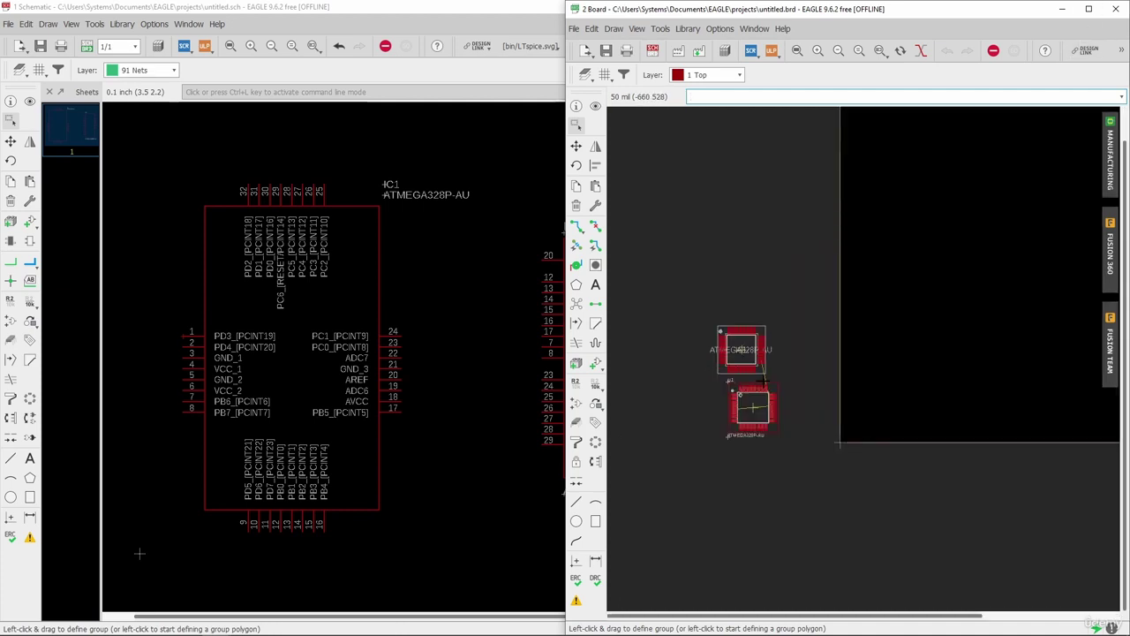
scroll(152, 432, "down", 3)
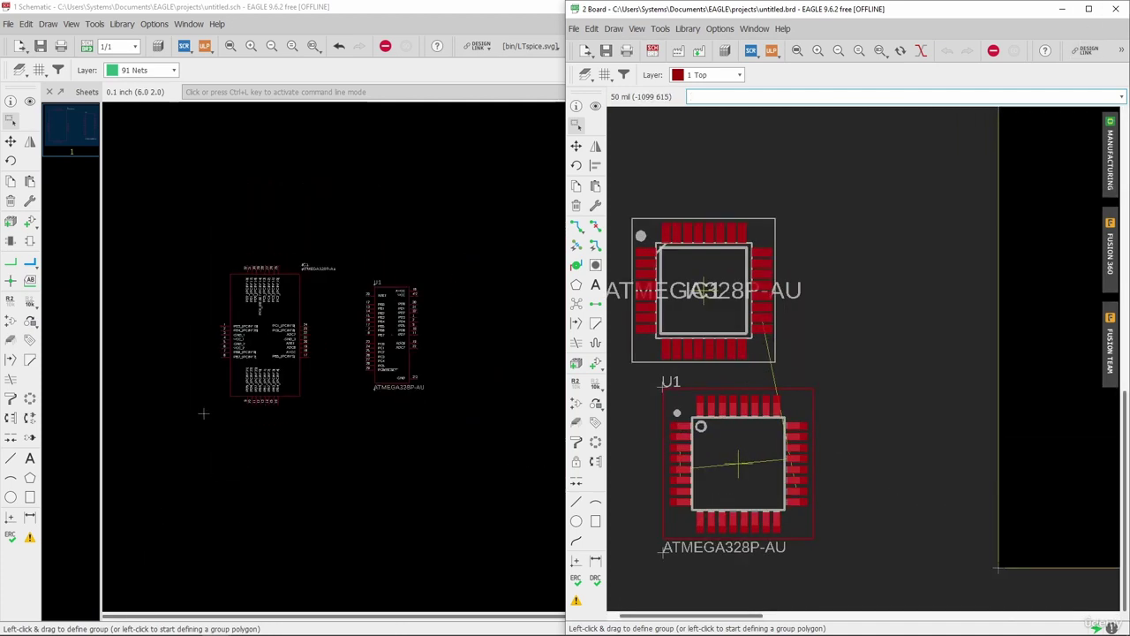
scroll(122, 453, "up", 1)
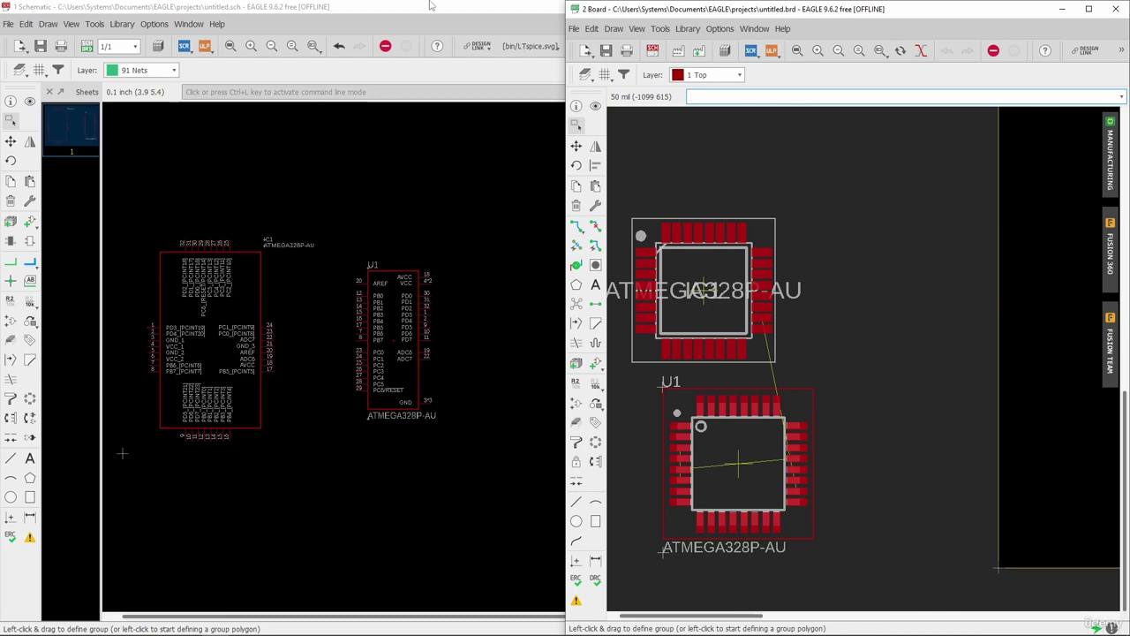
left_click_drag(430, 5, 2, 115)
Step: Highlight IC1 and U1 in both schematic and board with the Show tool
left_click(37, 112)
left_click(31, 106)
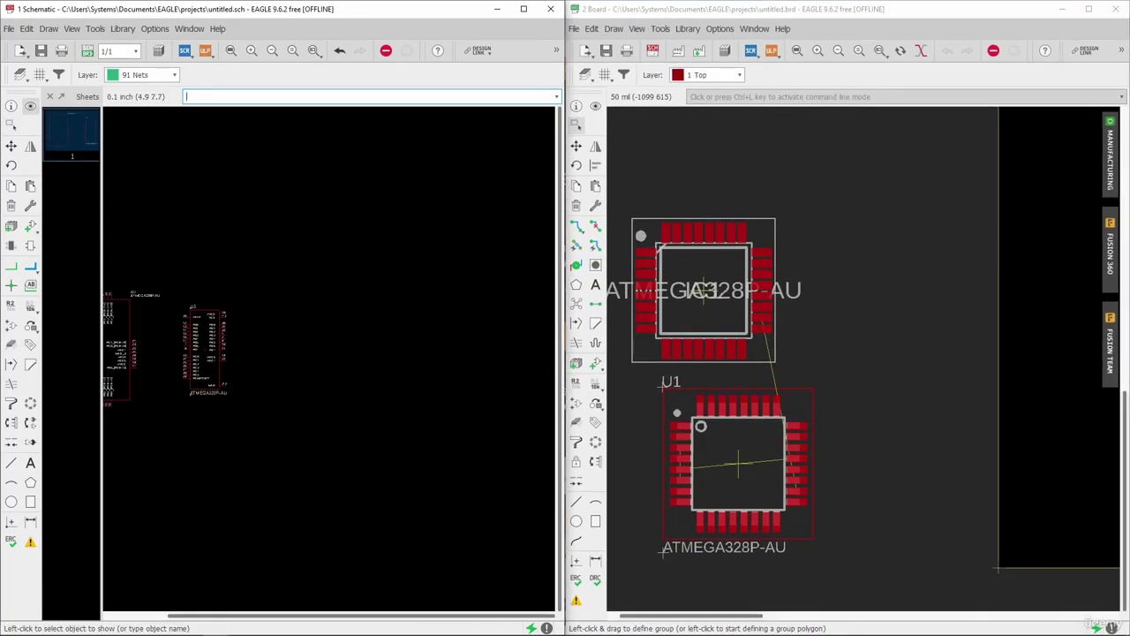
left_click(596, 106)
scroll(219, 372, "up", 3)
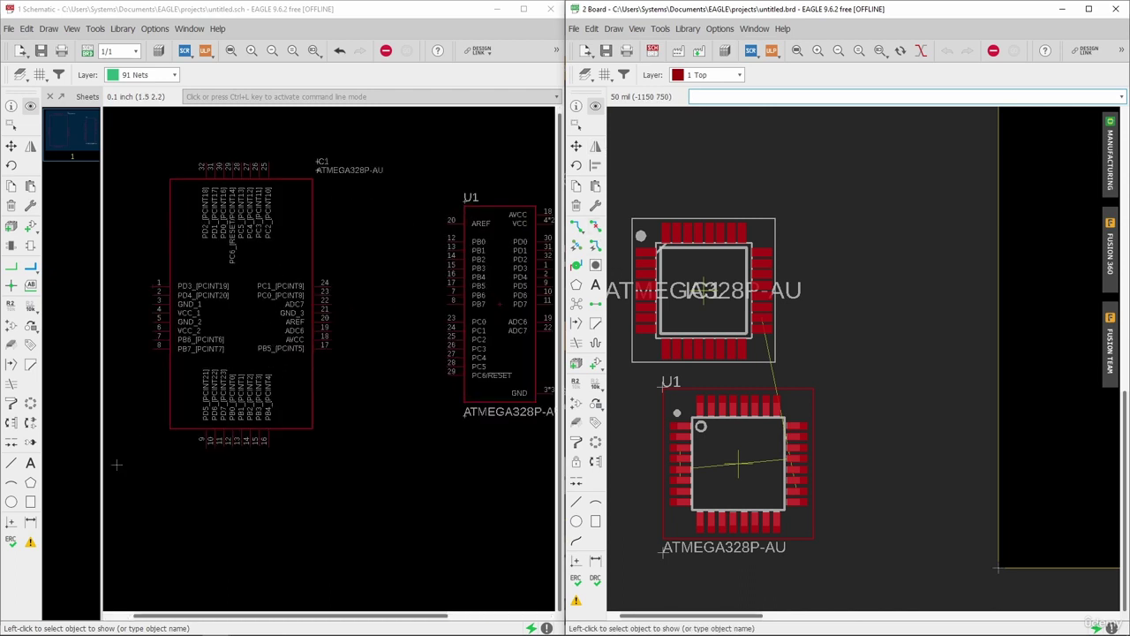
left_click(116, 464)
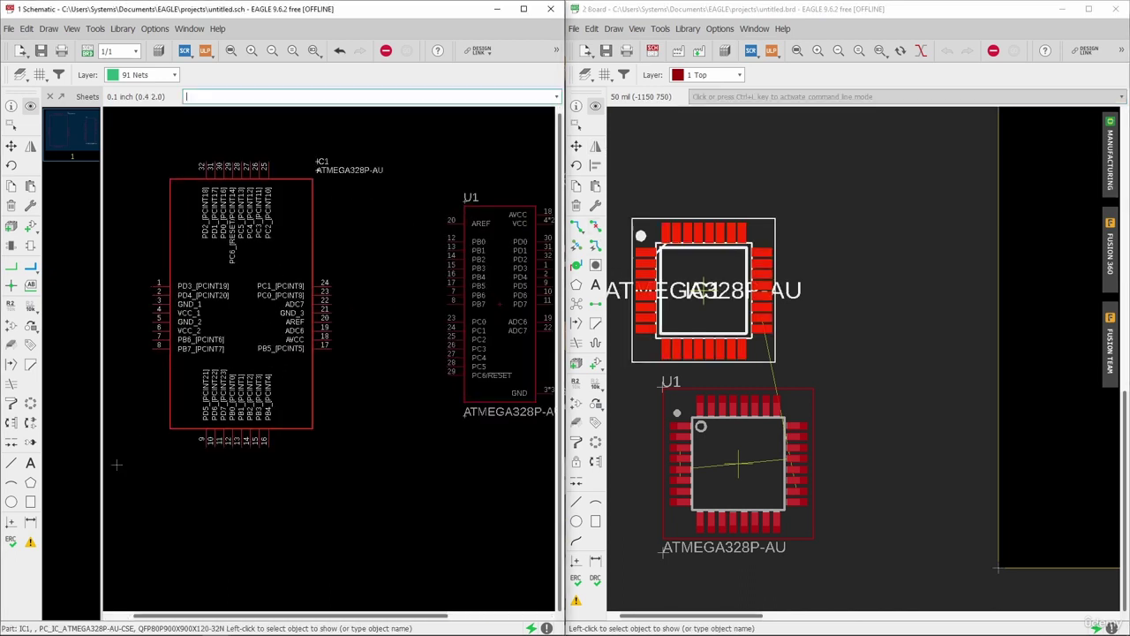
scroll(816, 288, "down", 2)
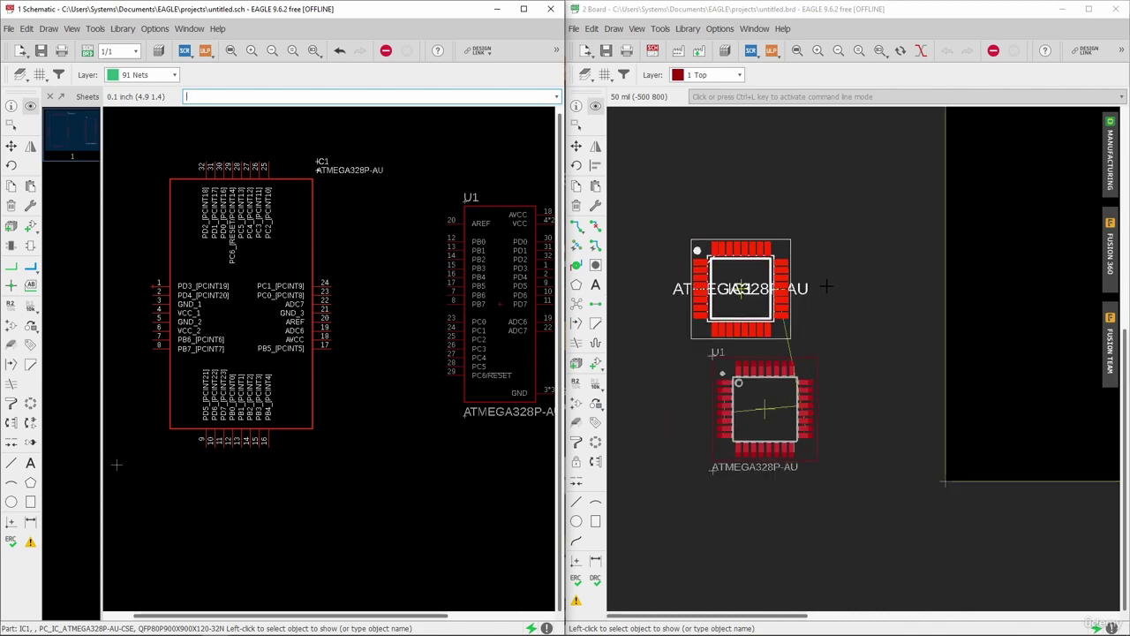
left_click(799, 424)
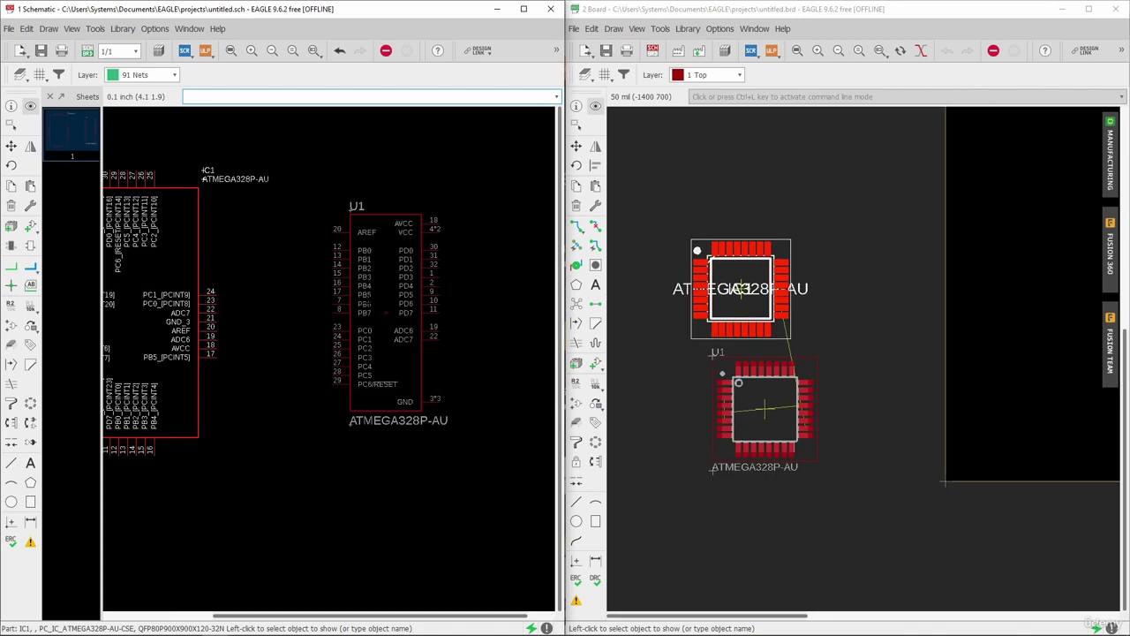